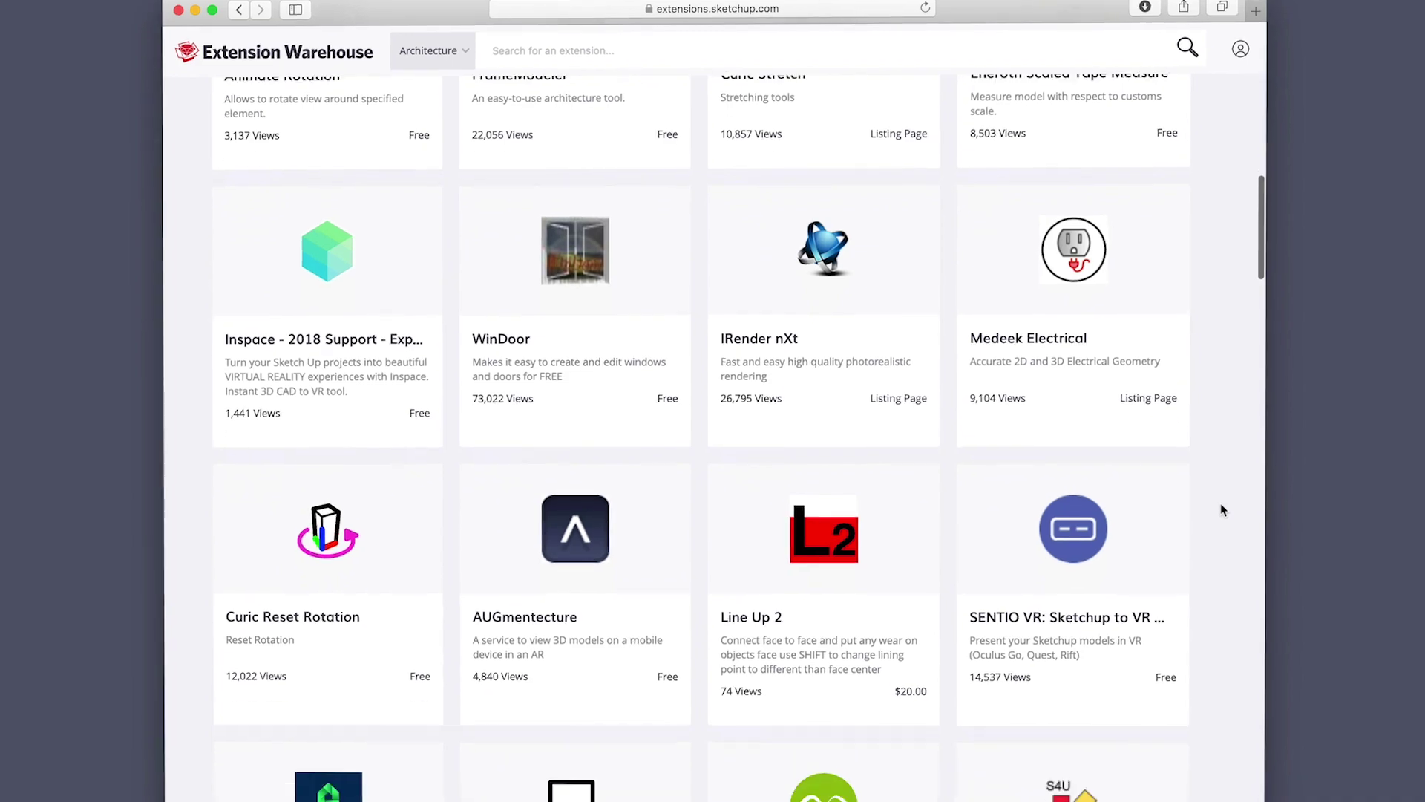
{"action": "scroll", "coordinate": [1221, 504], "scroll_direction": "down", "scroll_amount": 10}
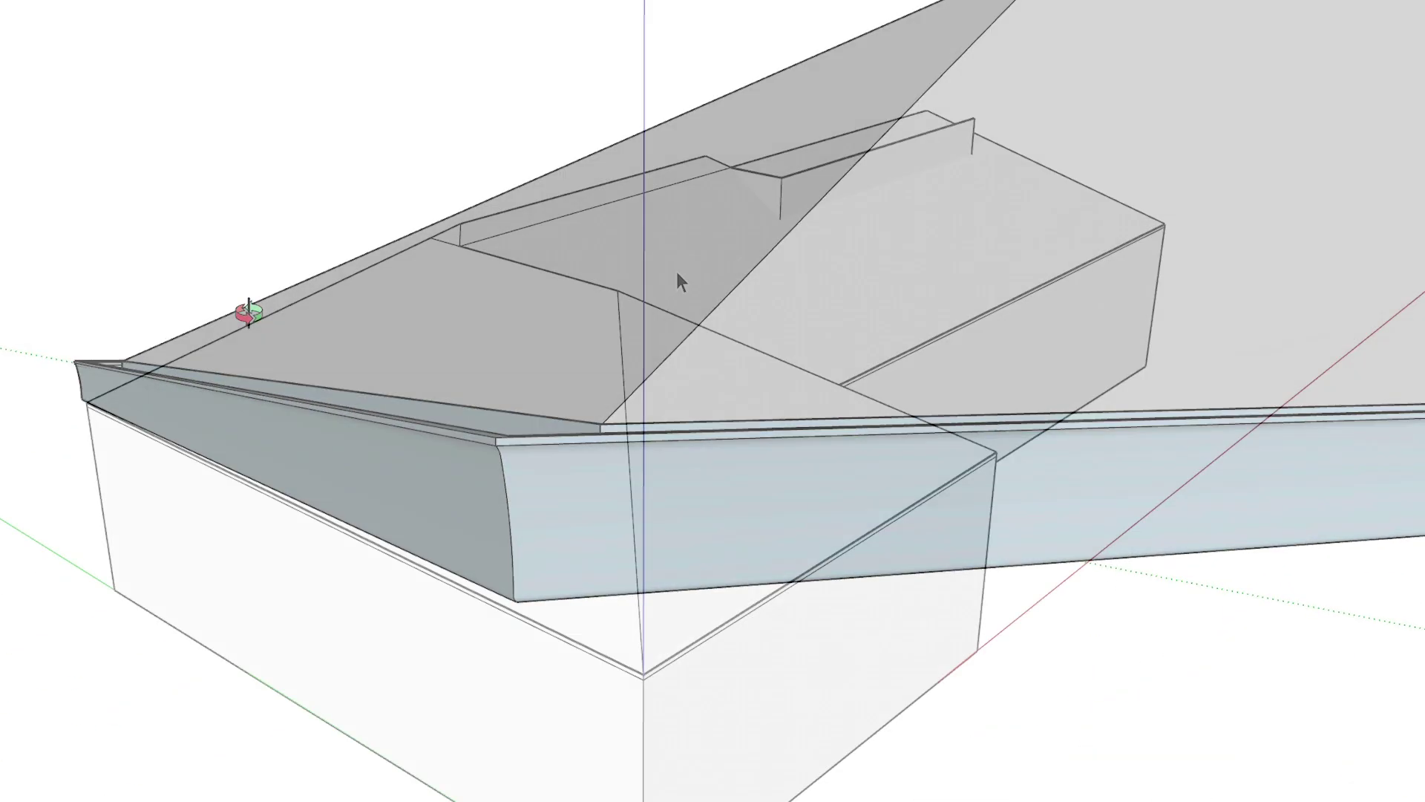
- Intersect the selected roof faces With Model, then switch to the Eraser for leftover roof edges
{"action": "right_click", "coordinate": [687, 269]}
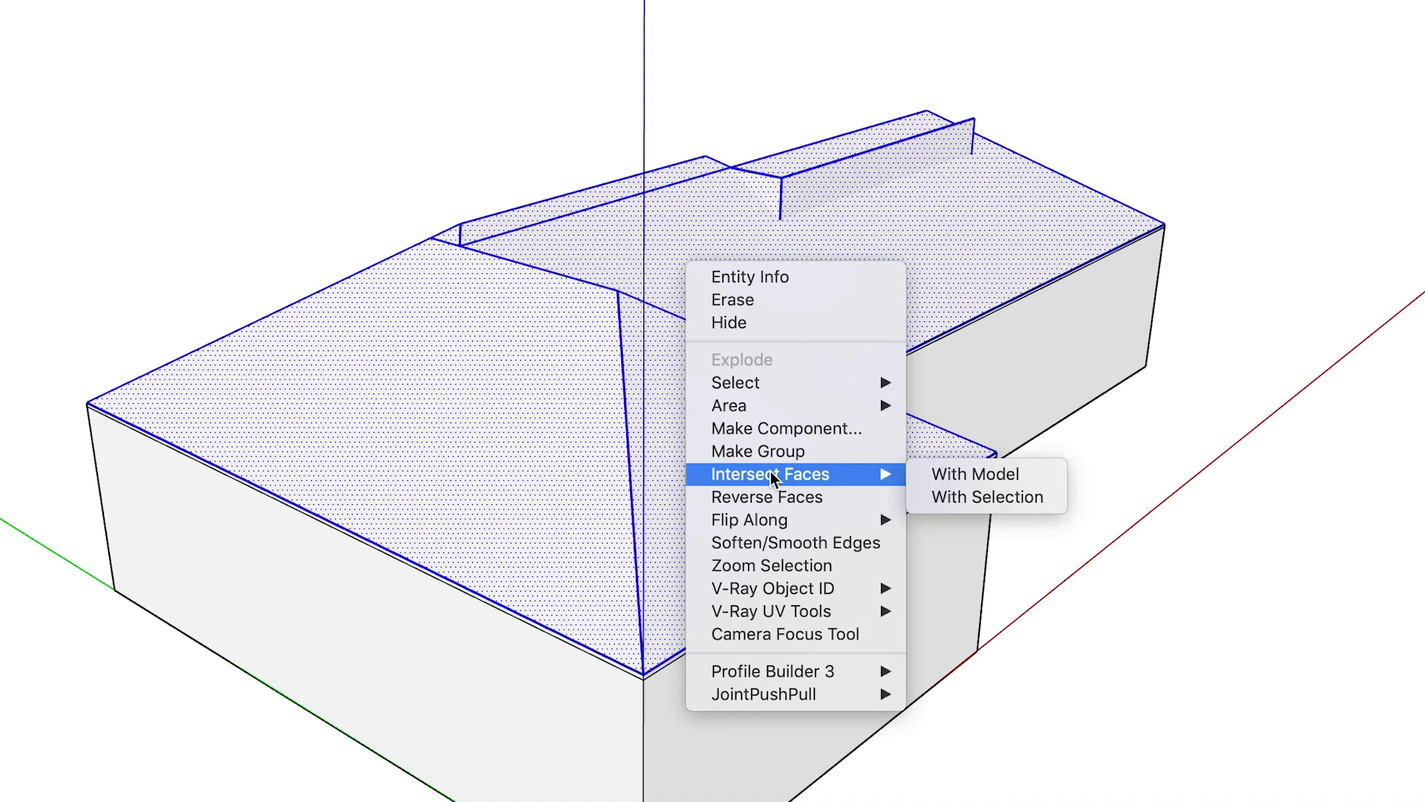
{"action": "left_click", "coordinate": [947, 474]}
{"action": "key", "text": "e"}
{"action": "scroll", "coordinate": [854, 167], "scroll_direction": "up", "scroll_amount": 5}
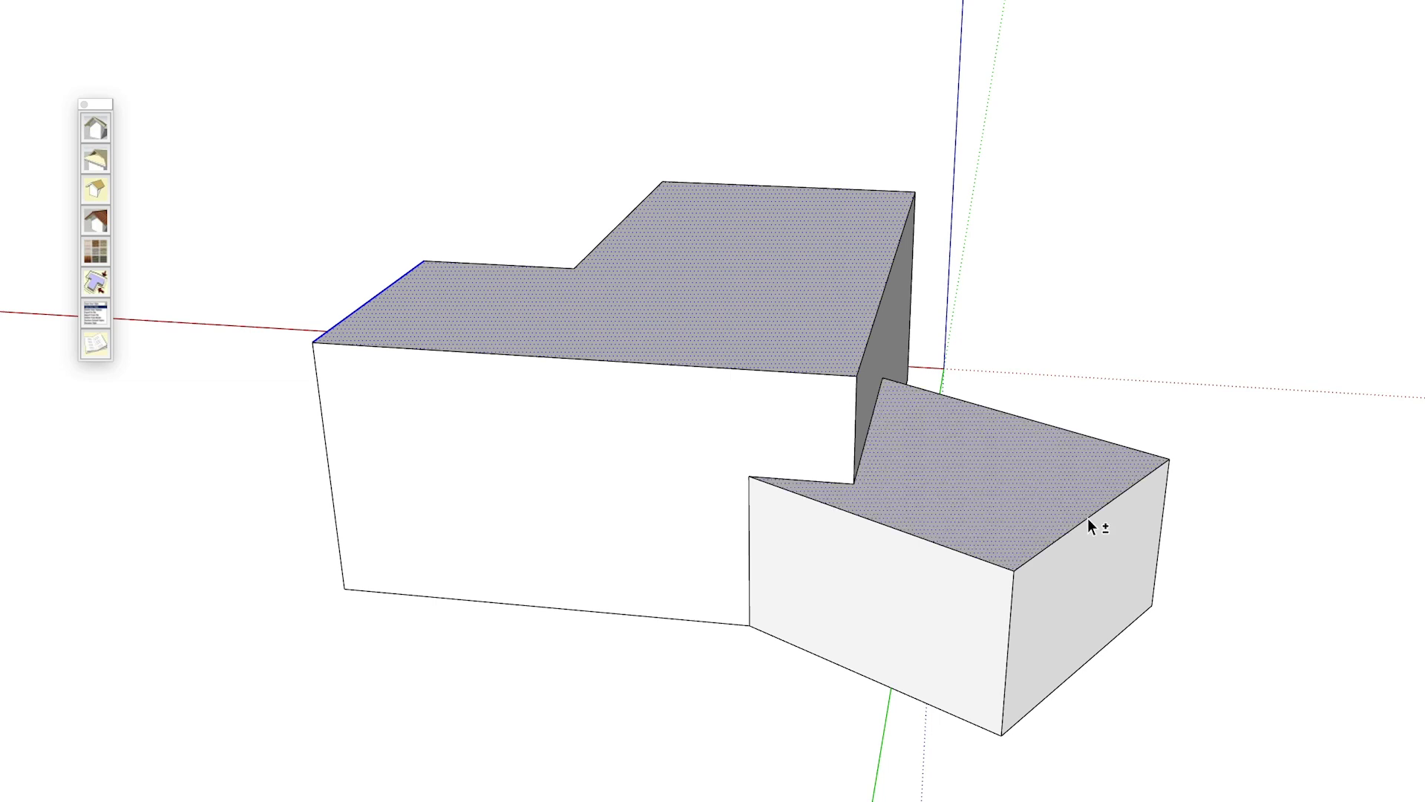
- Build California Ranch Full roofs with Instant Roof, accept the takeoff, and orbit to inspect them
{"action": "left_click", "coordinate": [95, 129]}
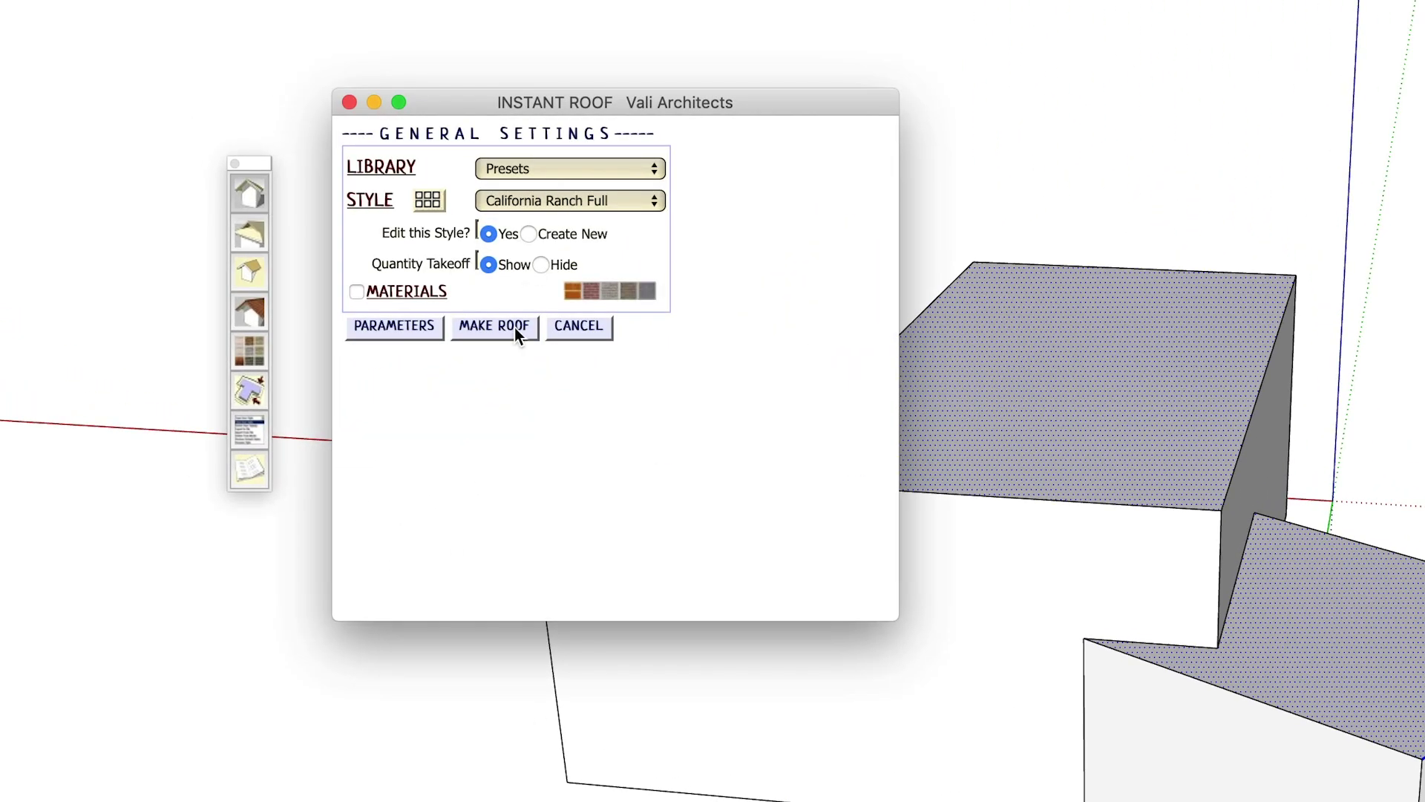
{"action": "left_click", "coordinate": [514, 328]}
{"action": "left_click", "coordinate": [898, 277]}
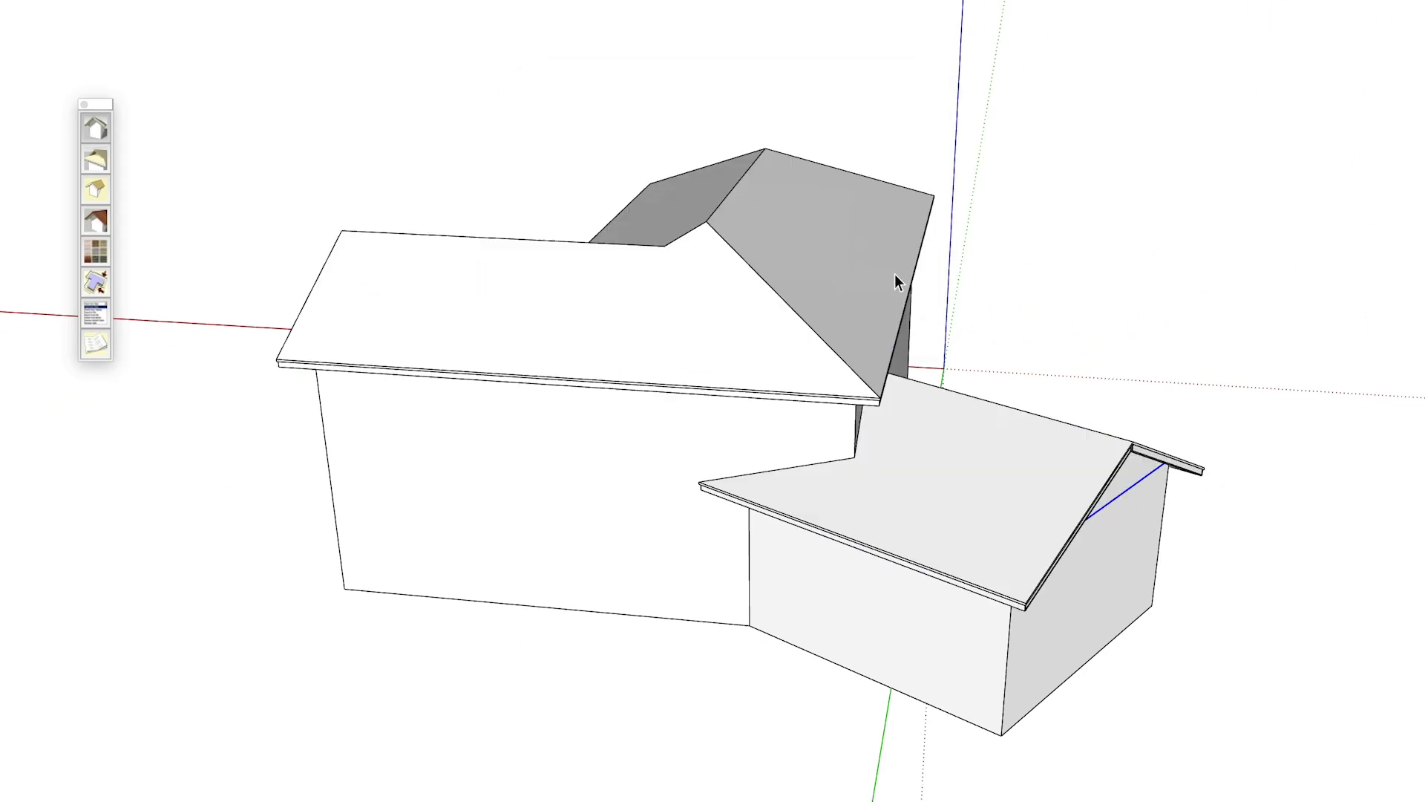
{"action": "middle_click_drag", "start_coordinate": [755, 467], "coordinate": [1288, 264]}
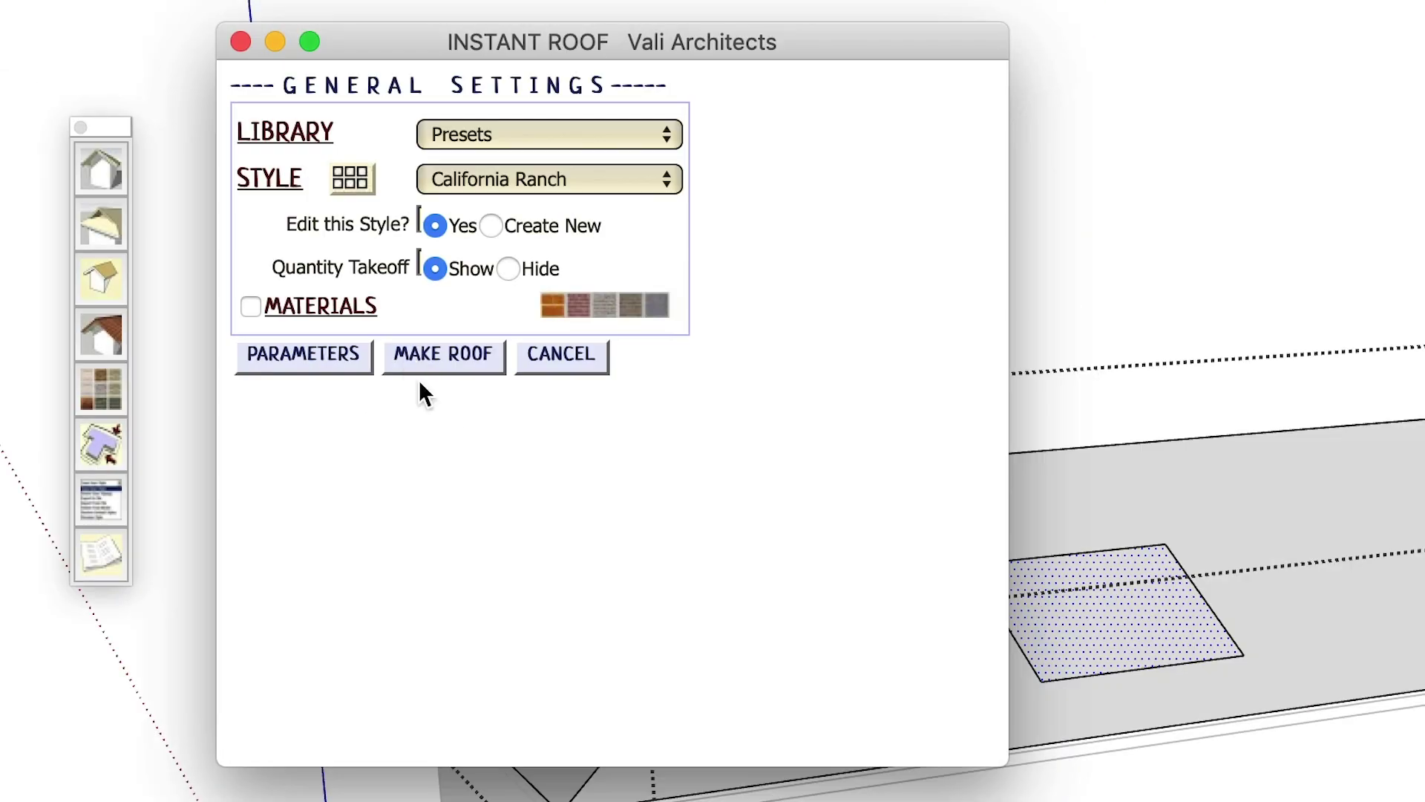
{"action": "left_click", "coordinate": [414, 354]}
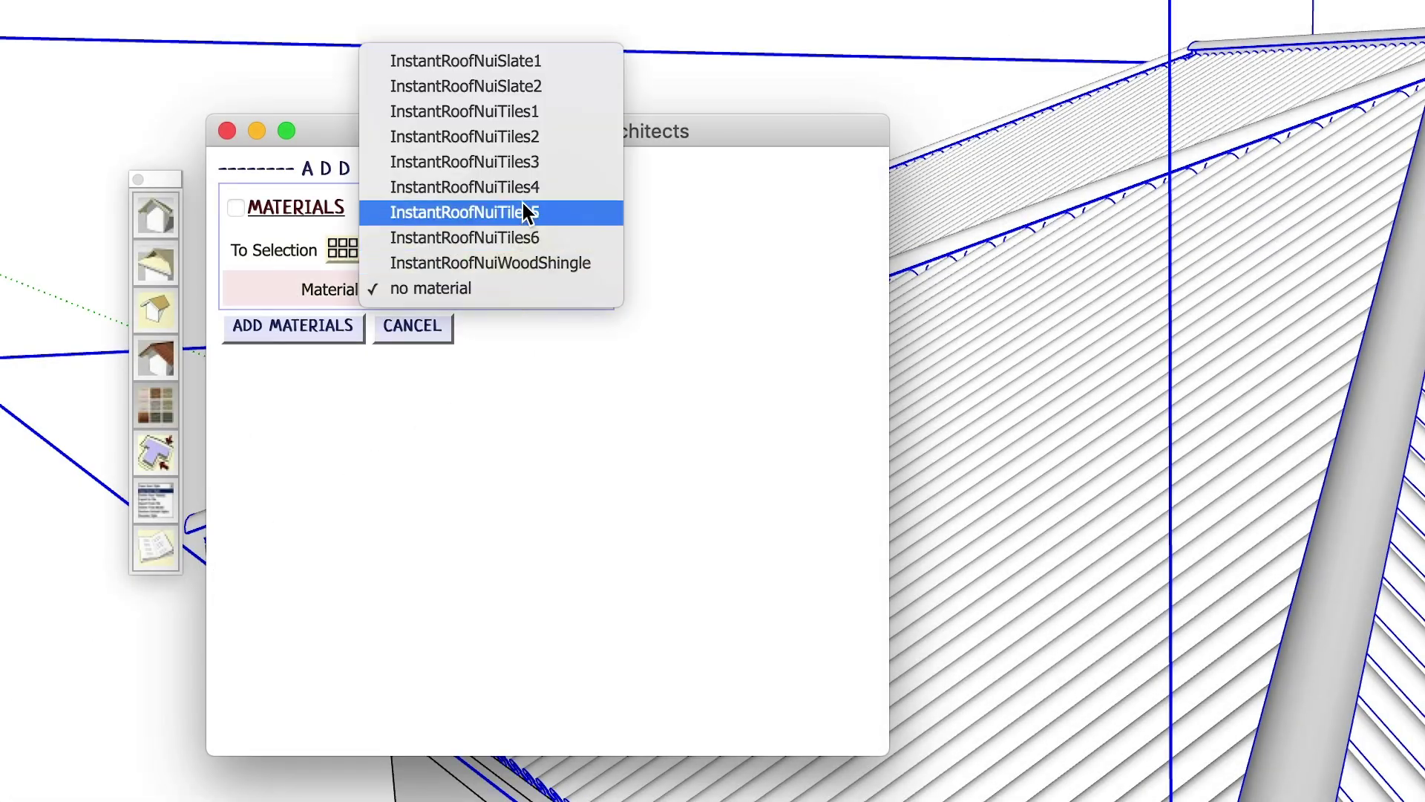
- Apply an InstantRoofNuiTiles clay barrel-tile material to the hip roof
{"action": "left_click", "coordinate": [515, 117]}
{"action": "left_click", "coordinate": [288, 442]}
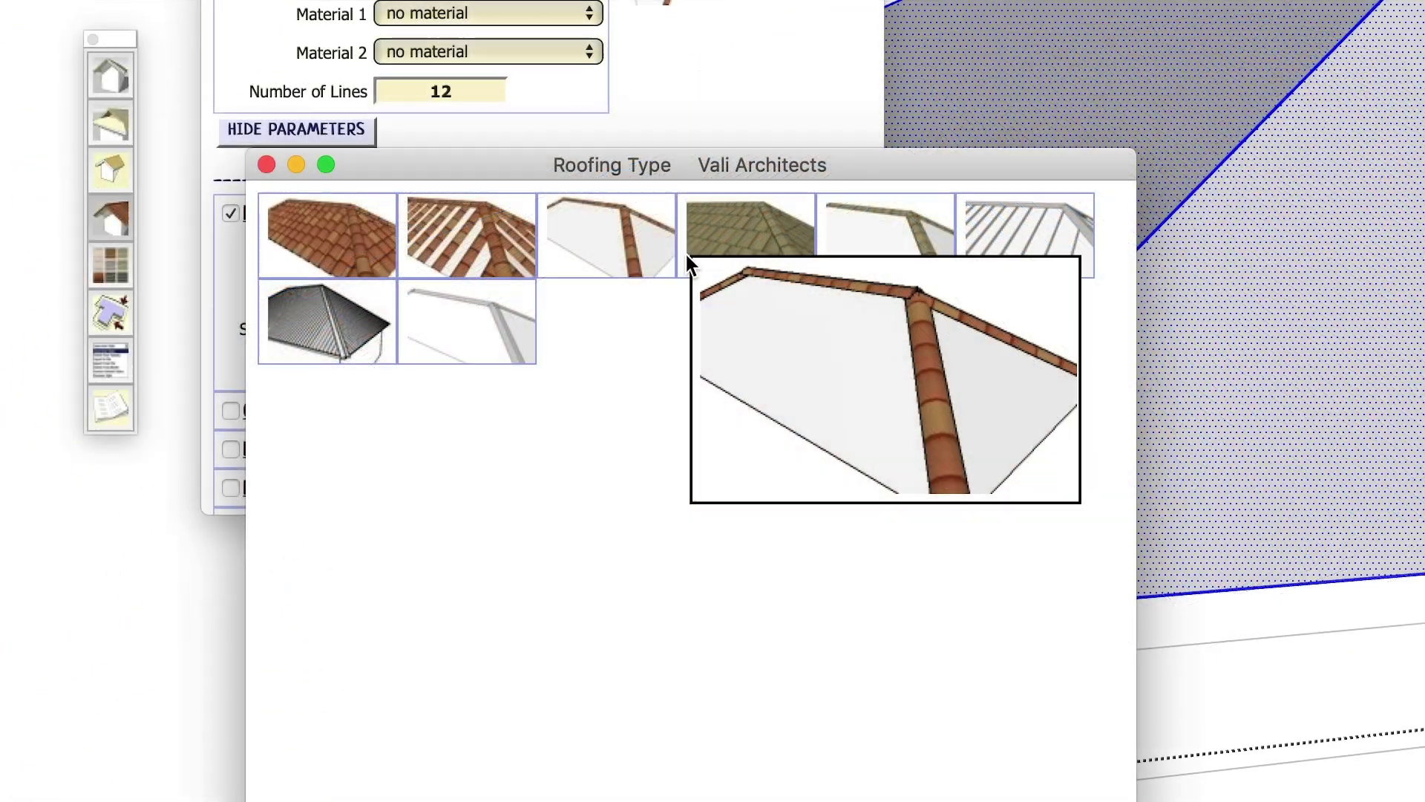
{"action": "mouse_move", "coordinate": [710, 264]}
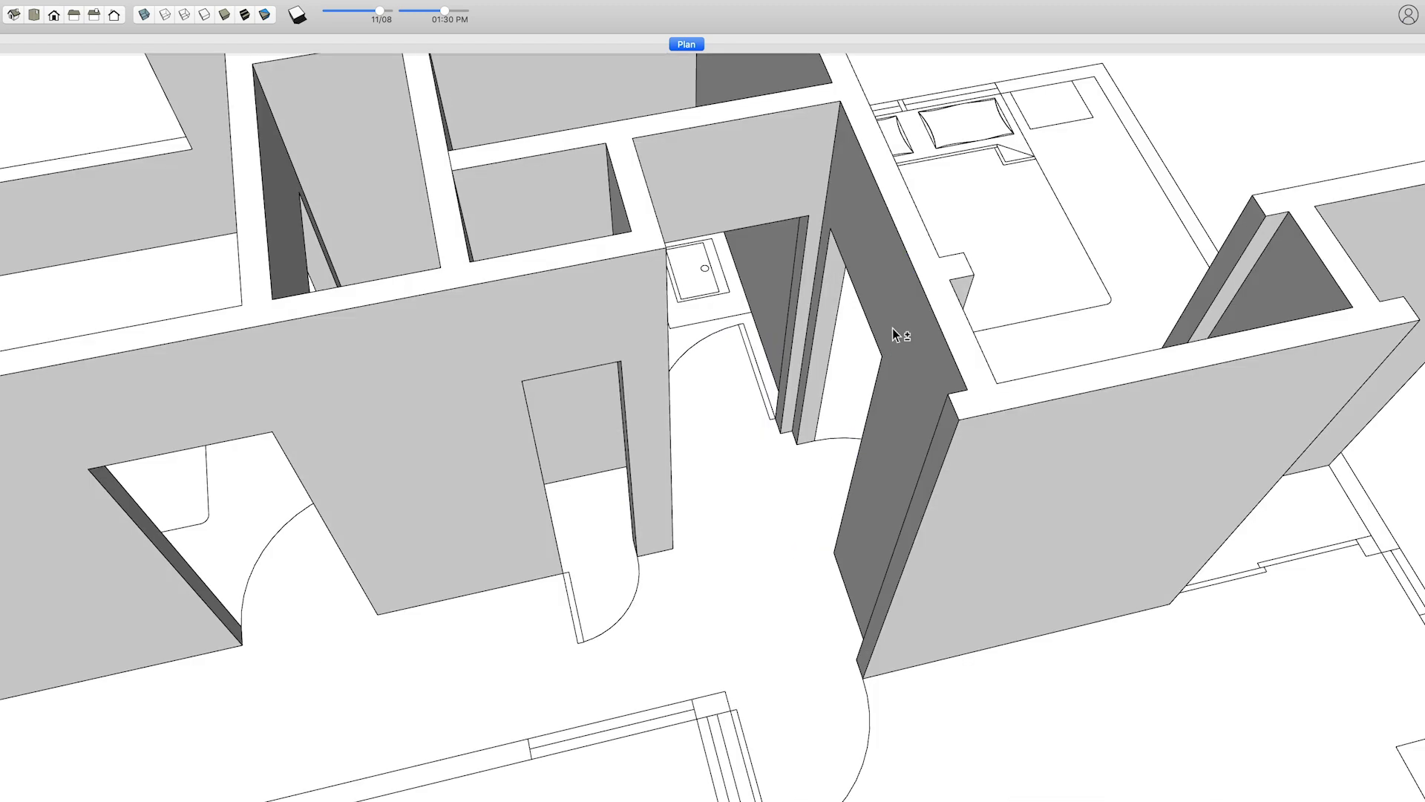
- Draw the door-swing line from the arc end to the door corner and show 2D Door Symbols in plan
{"action": "key", "text": "m"}
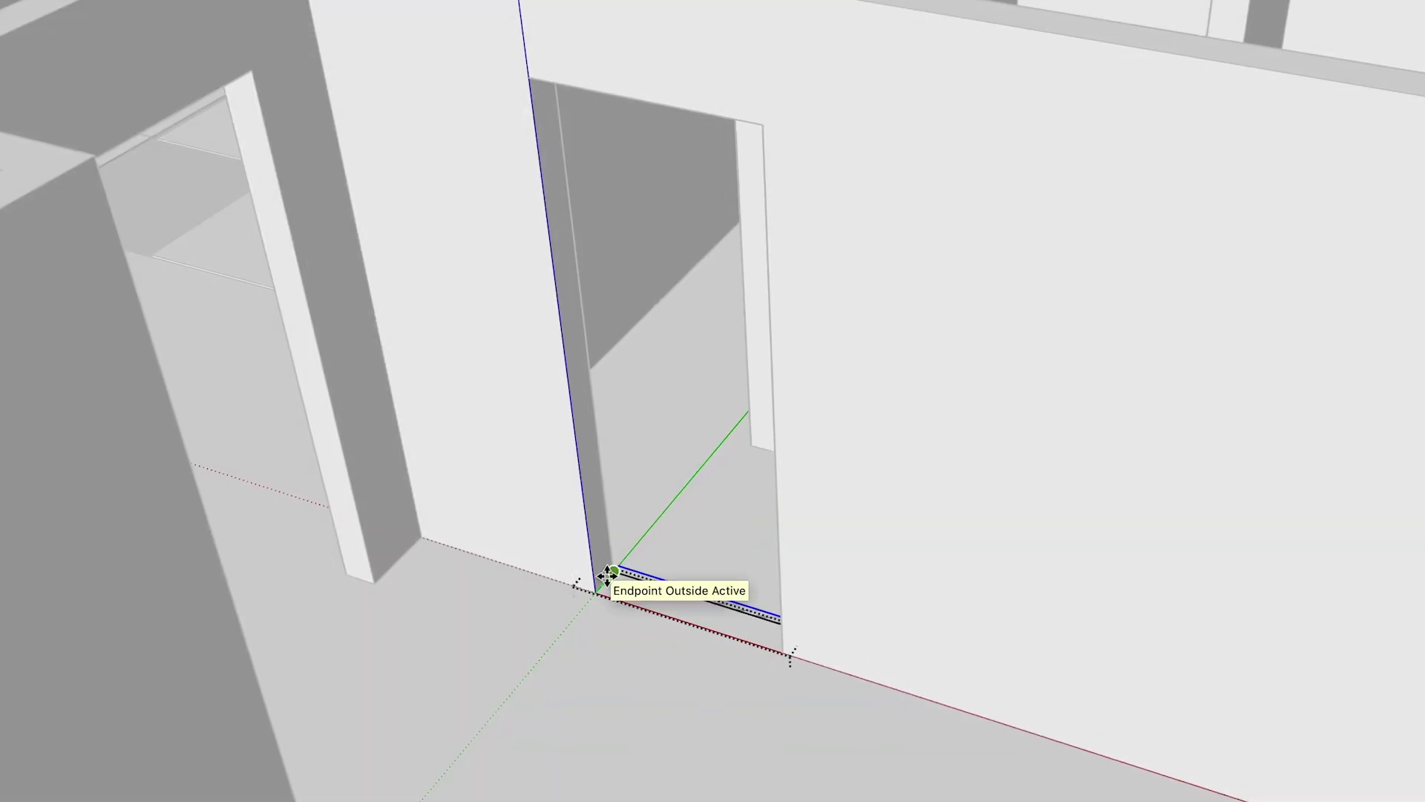
{"action": "key", "text": "p"}
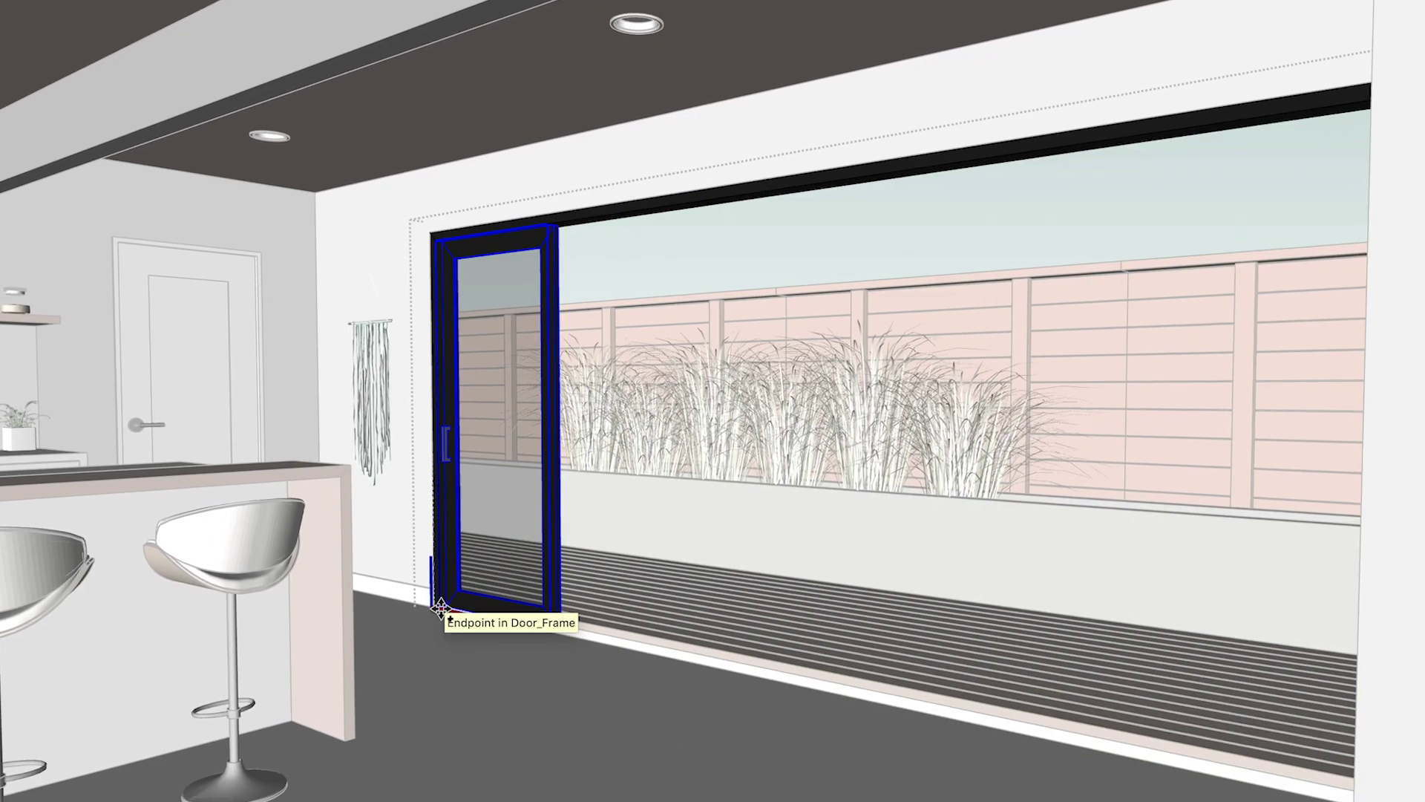
{"action": "left_click", "coordinate": [434, 606]}
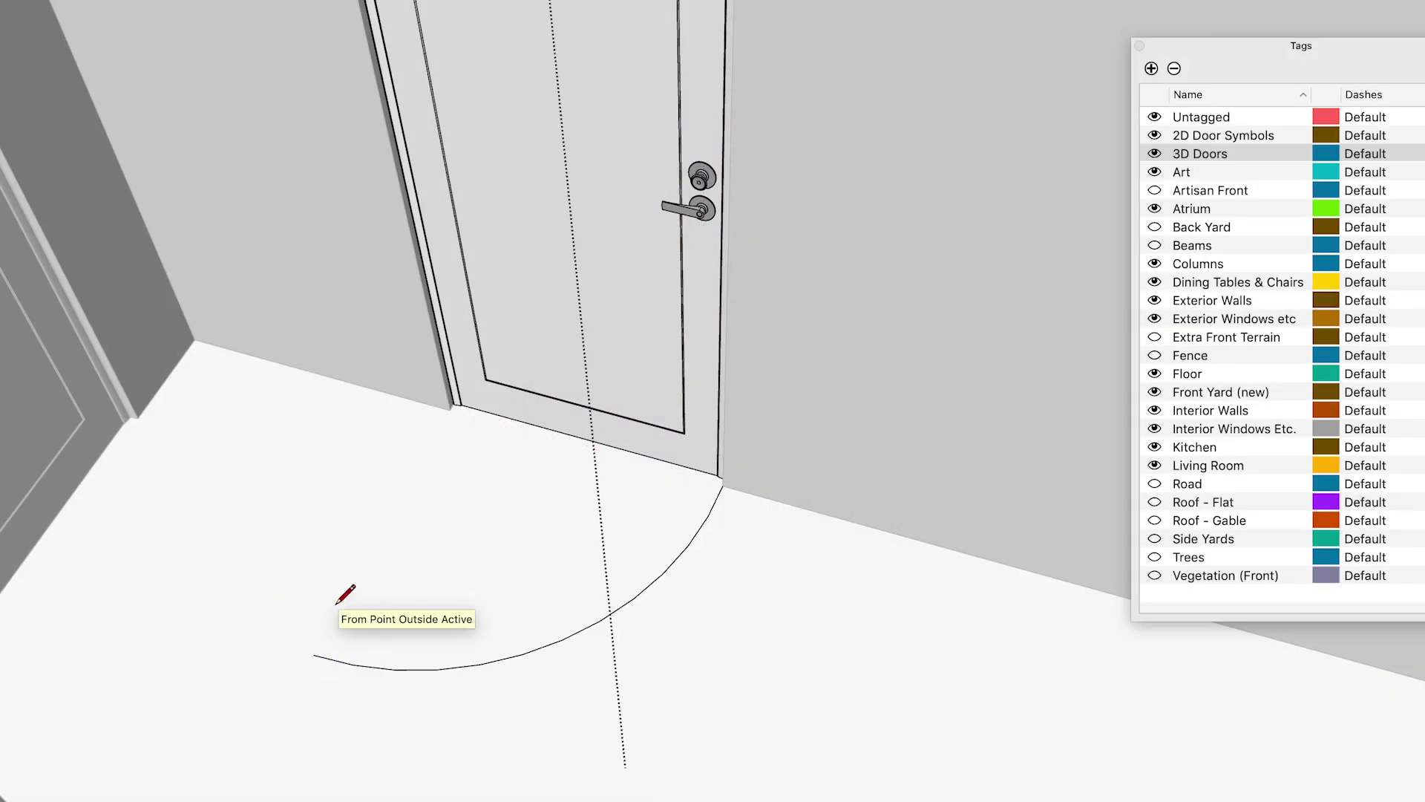
{"action": "left_click", "coordinate": [314, 655]}
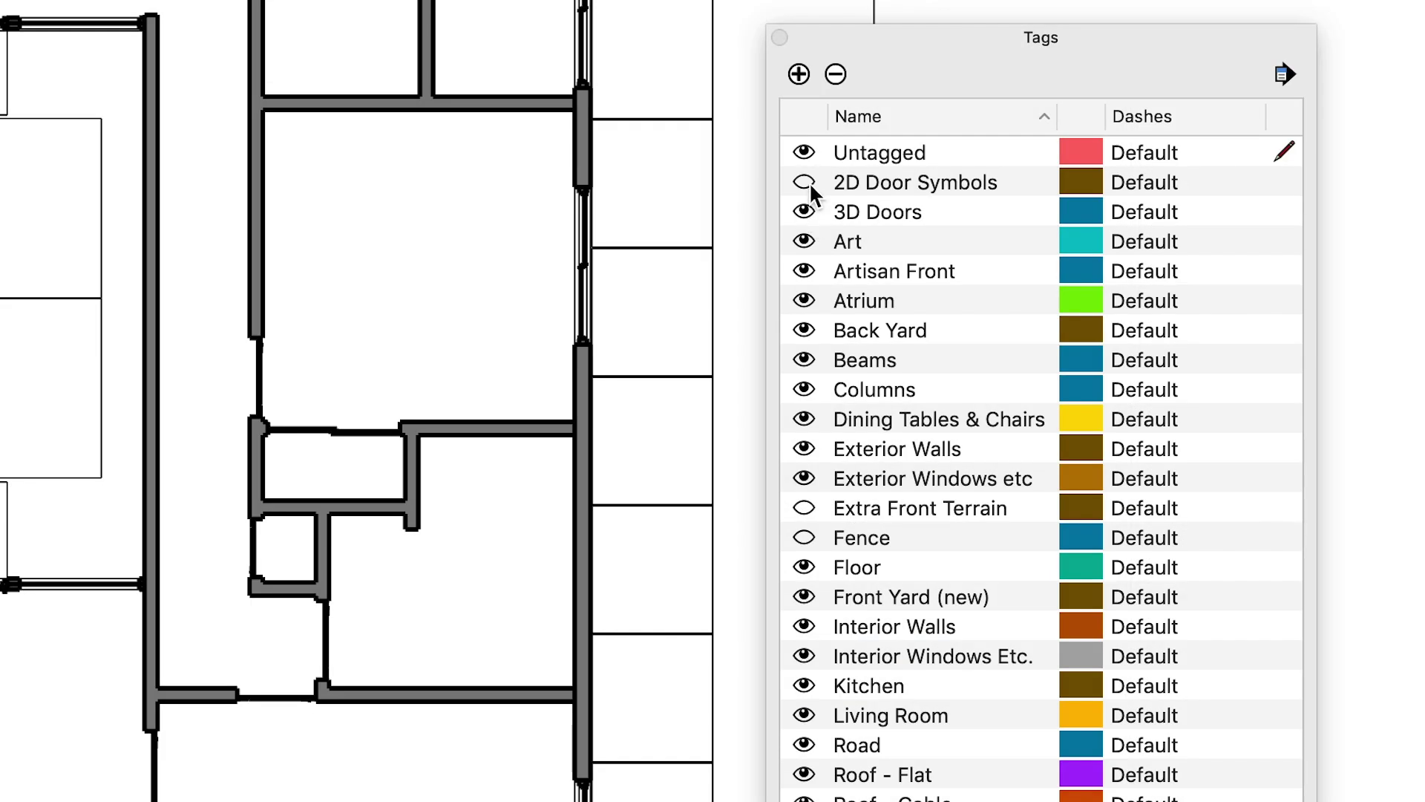
{"action": "left_click", "coordinate": [806, 182]}
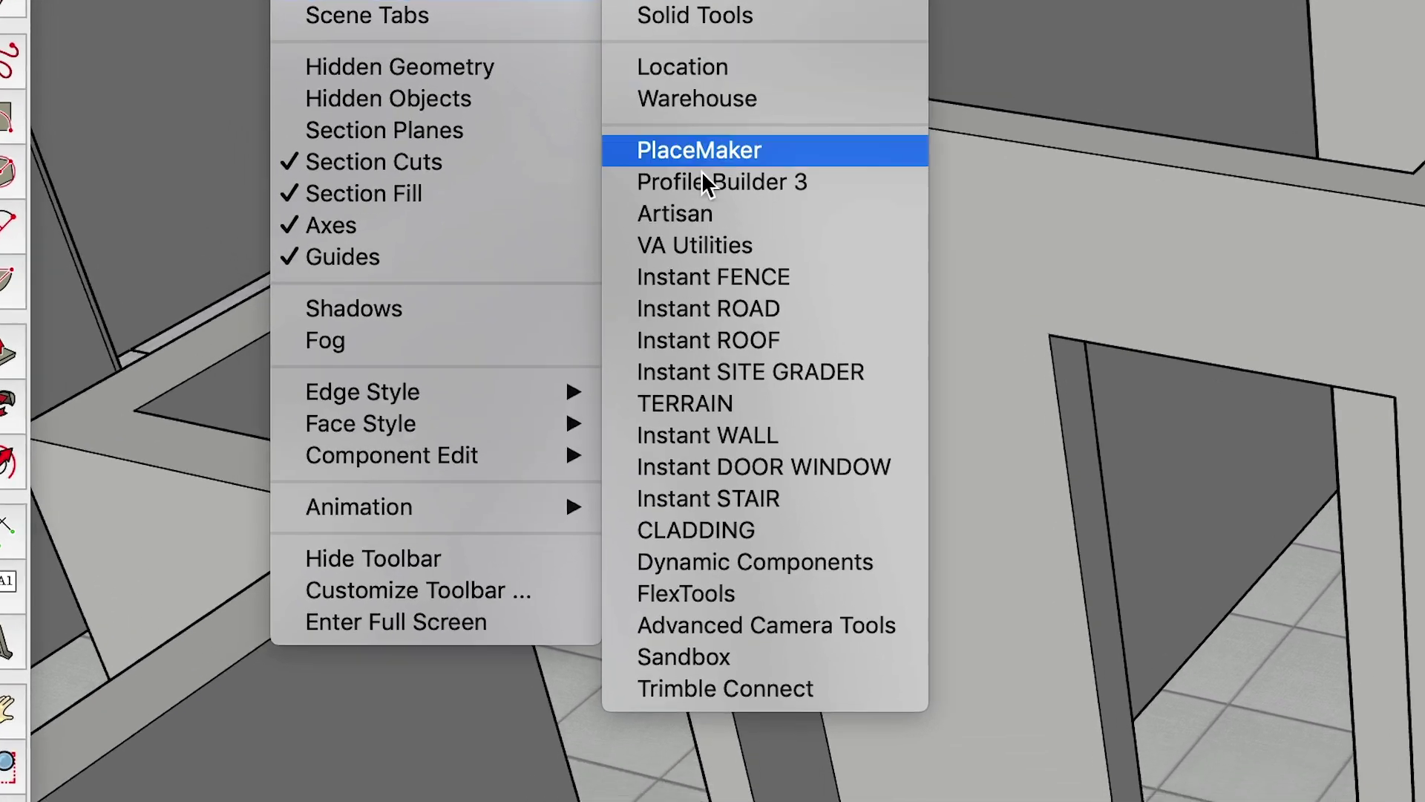
- Show the FlexTools toolbar and slide the interior door along the red axis of its wall
{"action": "left_click", "coordinate": [699, 505]}
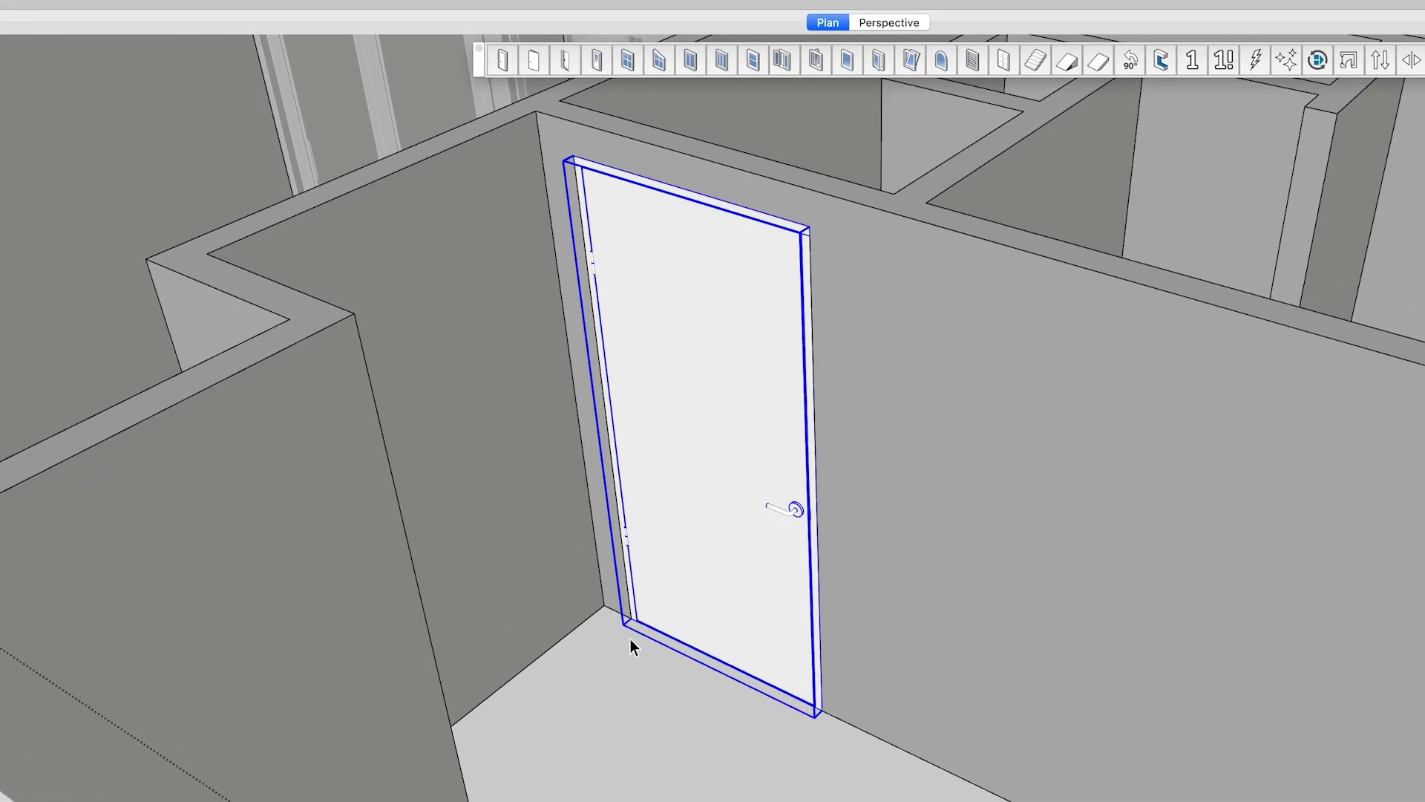
{"action": "key", "text": "m"}
{"action": "left_click", "coordinate": [625, 618]}
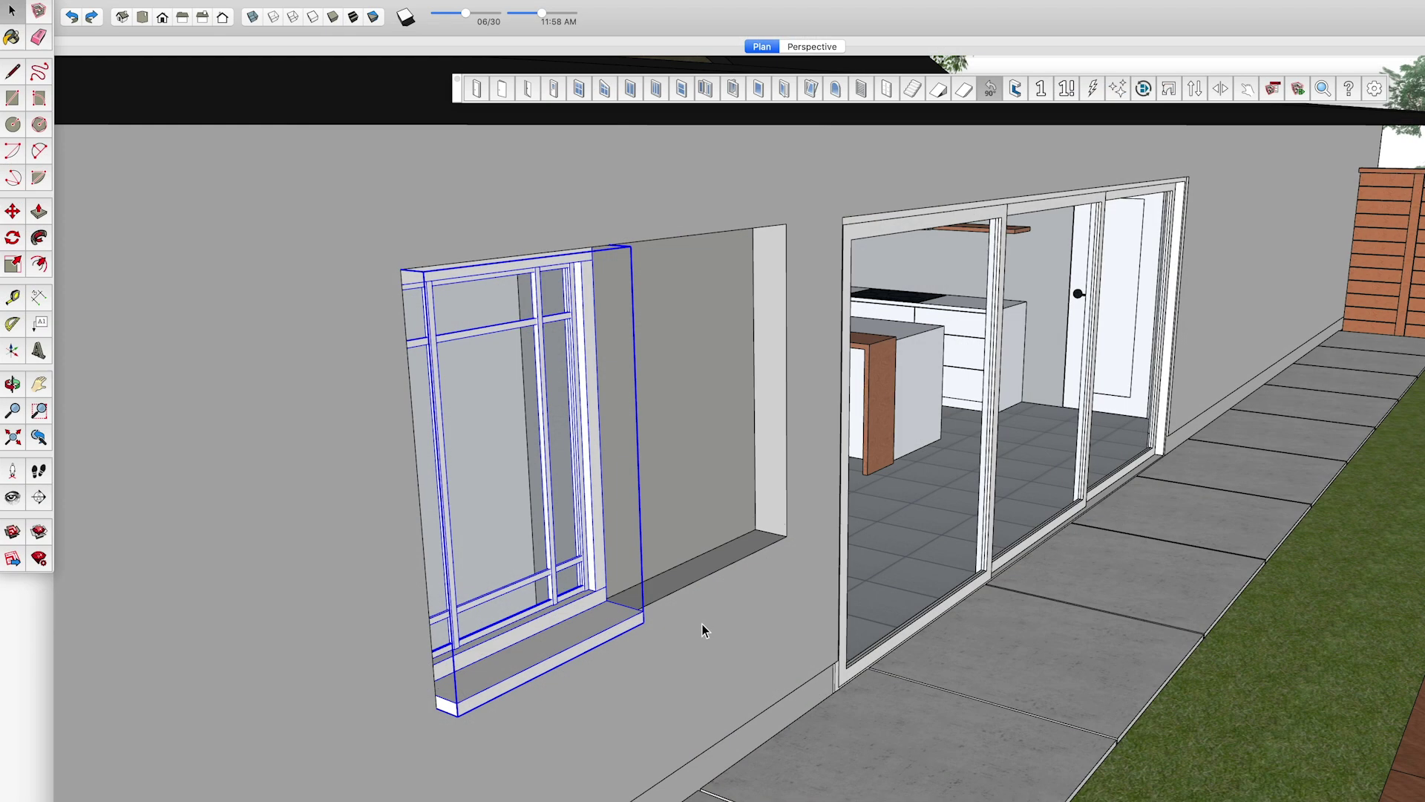
- Stretch the FlexSlider window wider along the wall and clear the selection
{"action": "left_click_drag", "start_coordinate": [609, 437], "coordinate": [773, 412]}
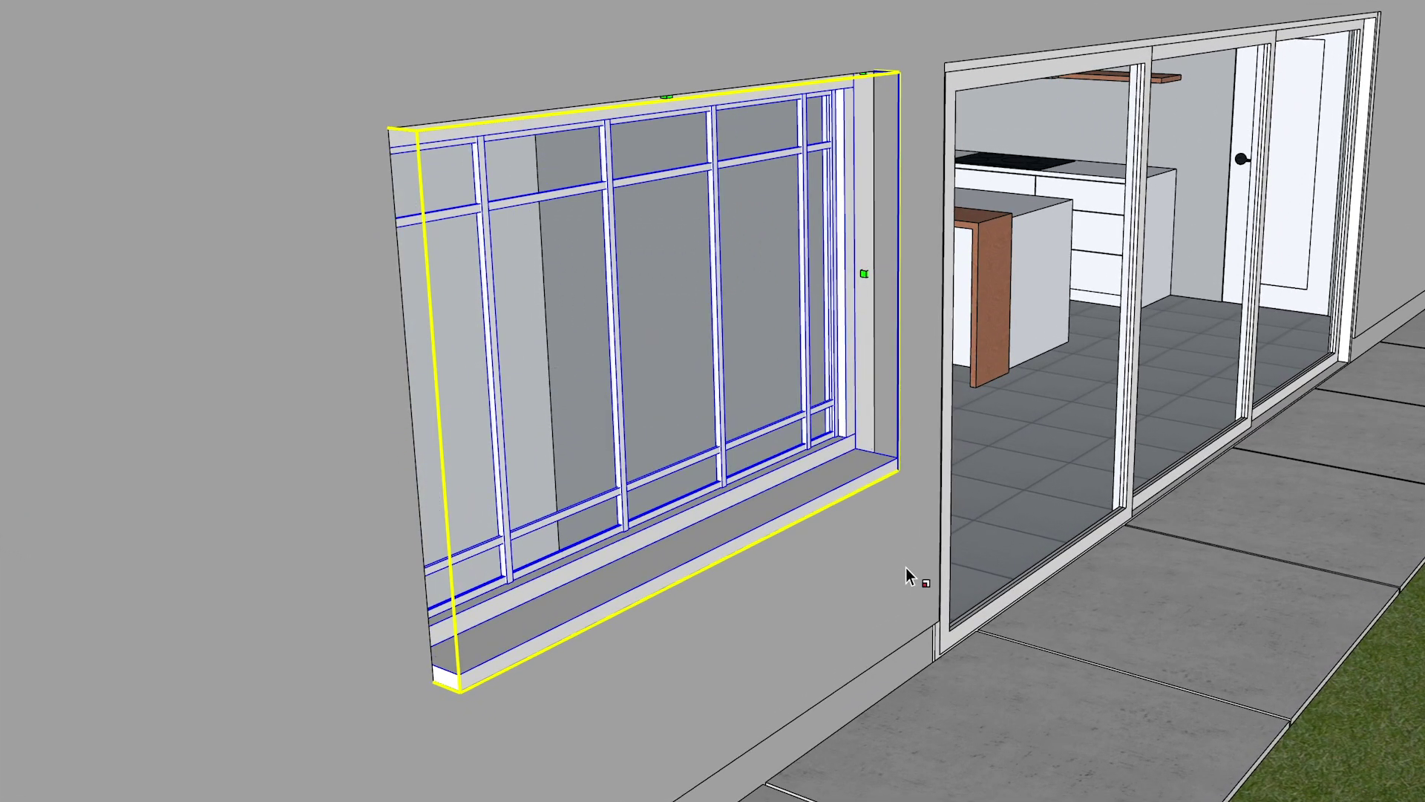
{"action": "key", "text": "space"}
{"action": "left_click", "coordinate": [902, 594]}
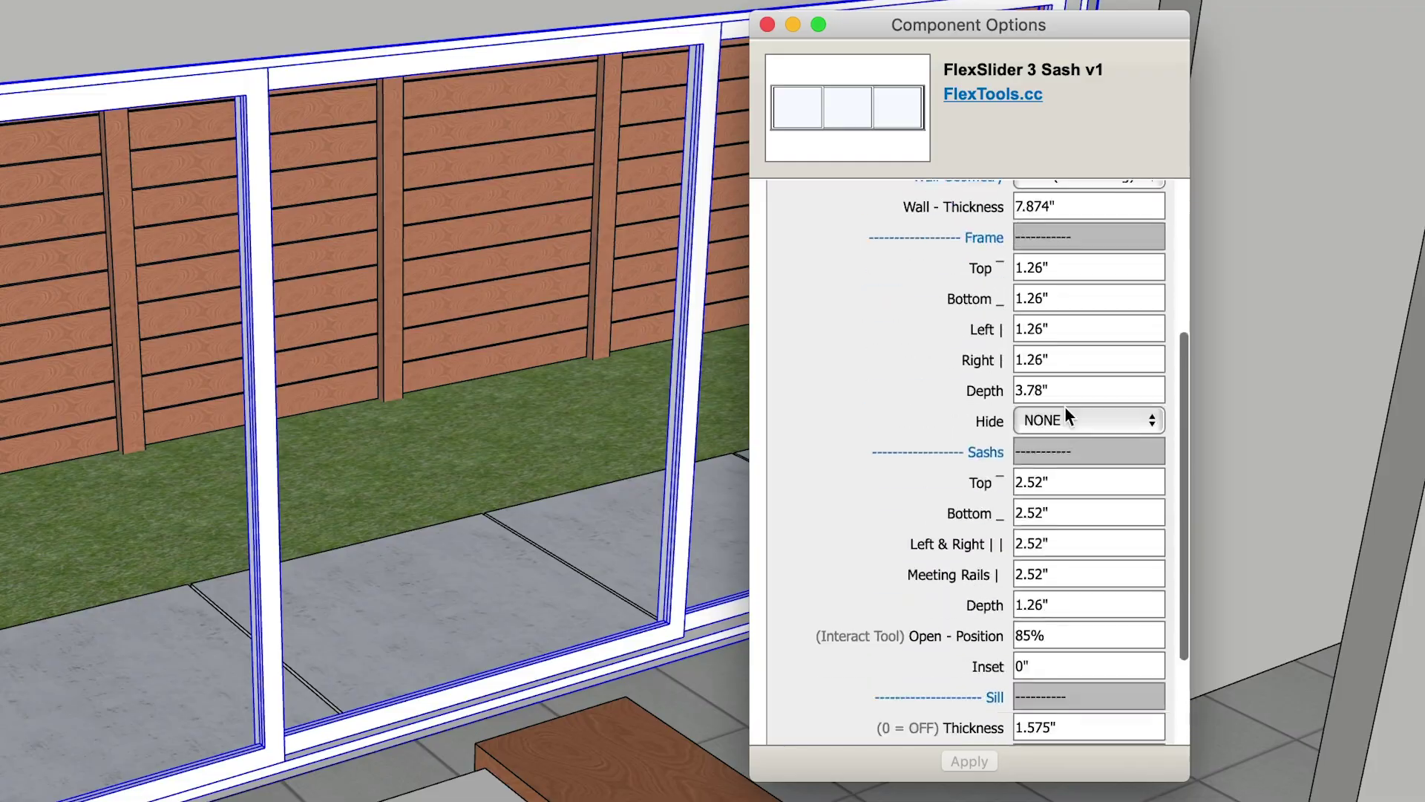
- Change the bottom sash size in Component Options, apply it, and hide the door's handle marks
{"action": "scroll", "coordinate": [1066, 412], "scroll_direction": "down", "scroll_amount": 3}
{"action": "left_click", "coordinate": [1064, 423]}
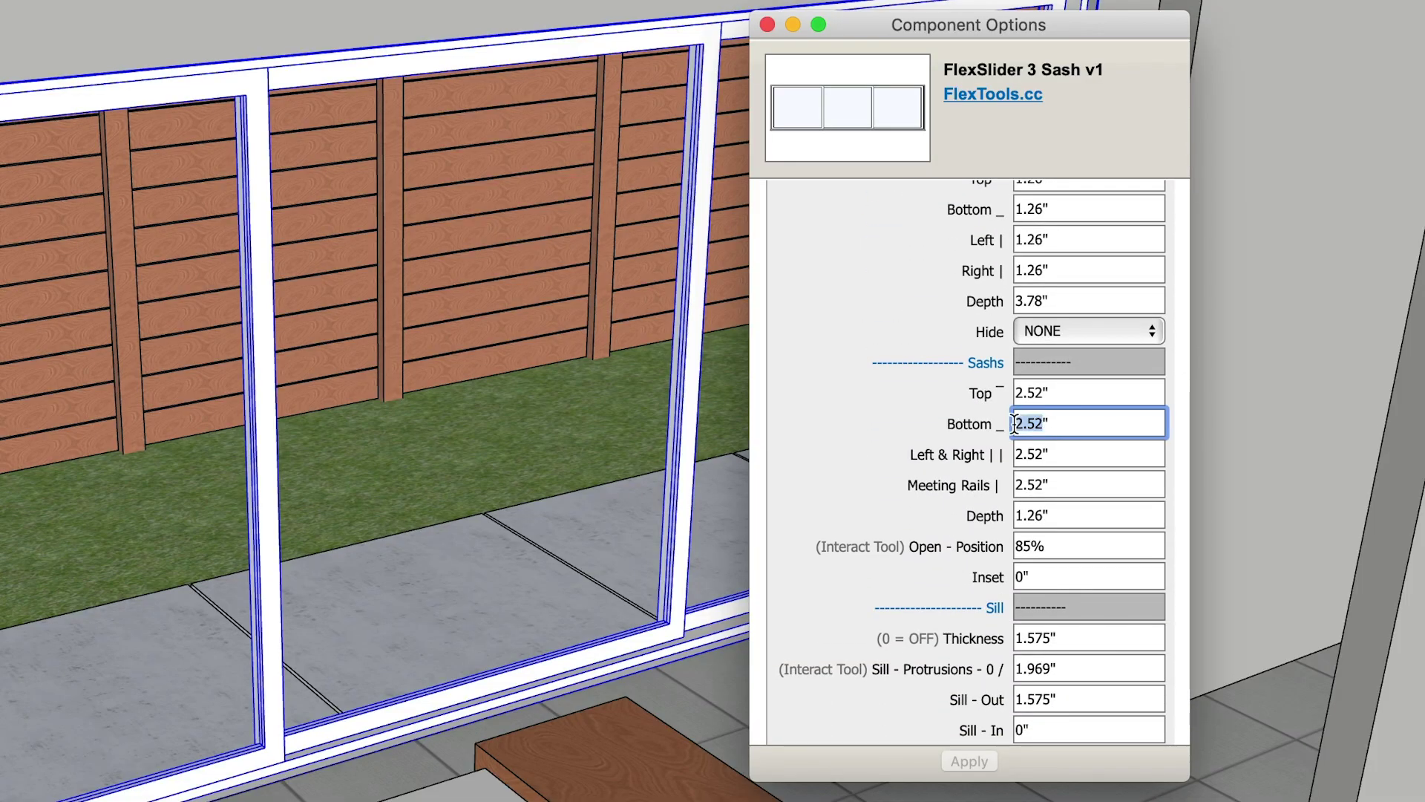
{"action": "left_click", "coordinate": [970, 760]}
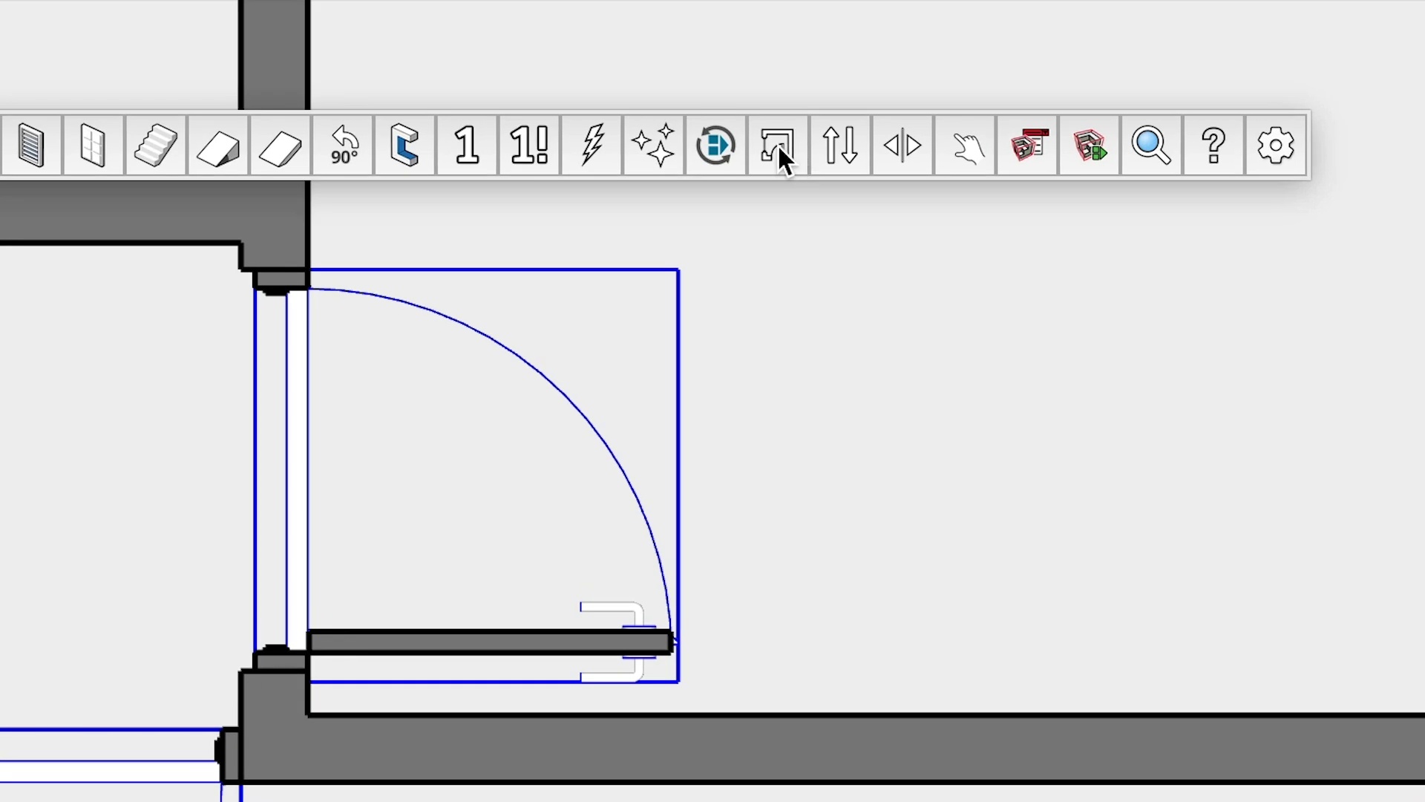
{"action": "left_click", "coordinate": [778, 144]}
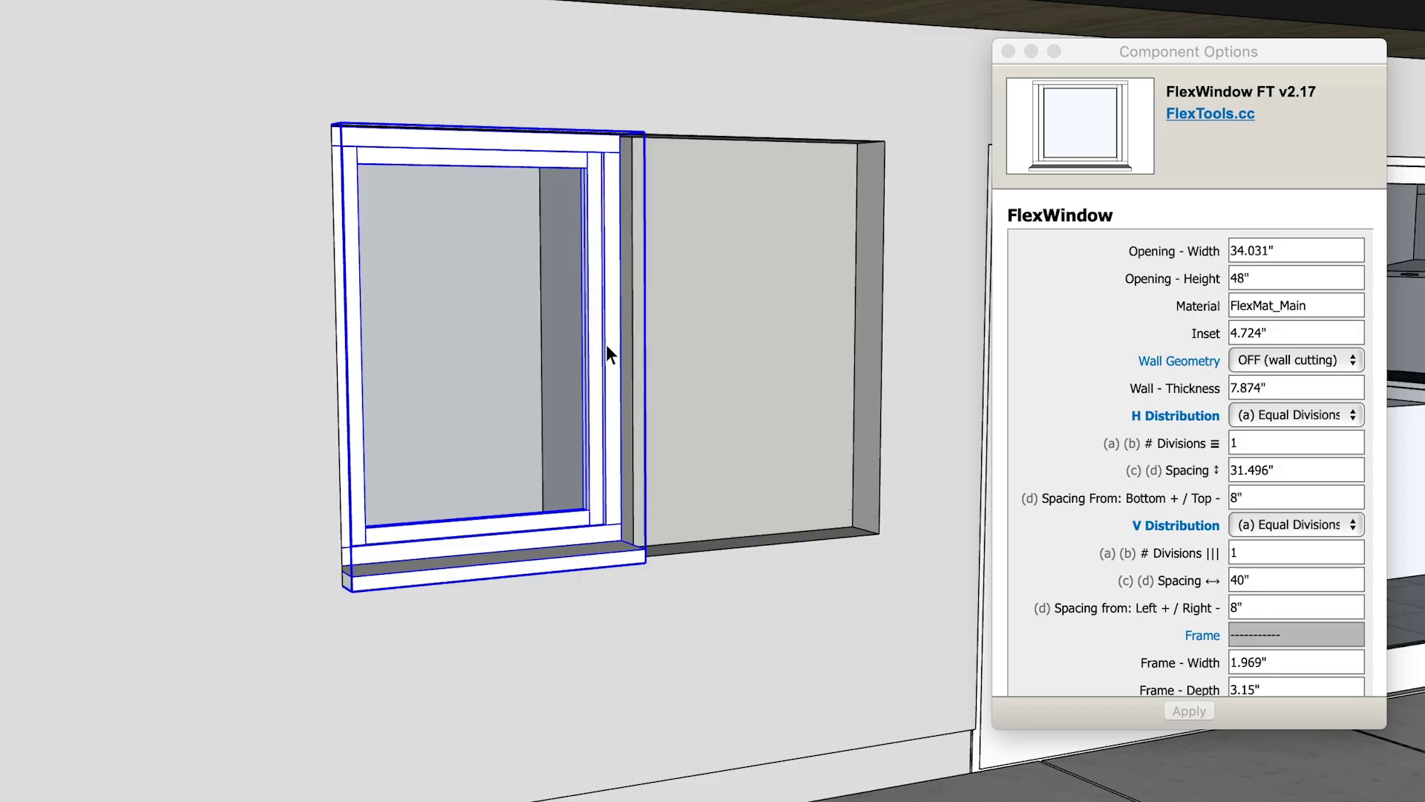
- Scale the FlexWindow to a 68.063" opening with vertical divisions at 32" fixed spacing
{"action": "key", "text": "s"}
{"action": "left_click_drag", "start_coordinate": [621, 349], "coordinate": [876, 341]}
{"action": "left_click", "coordinate": [1143, 542]}
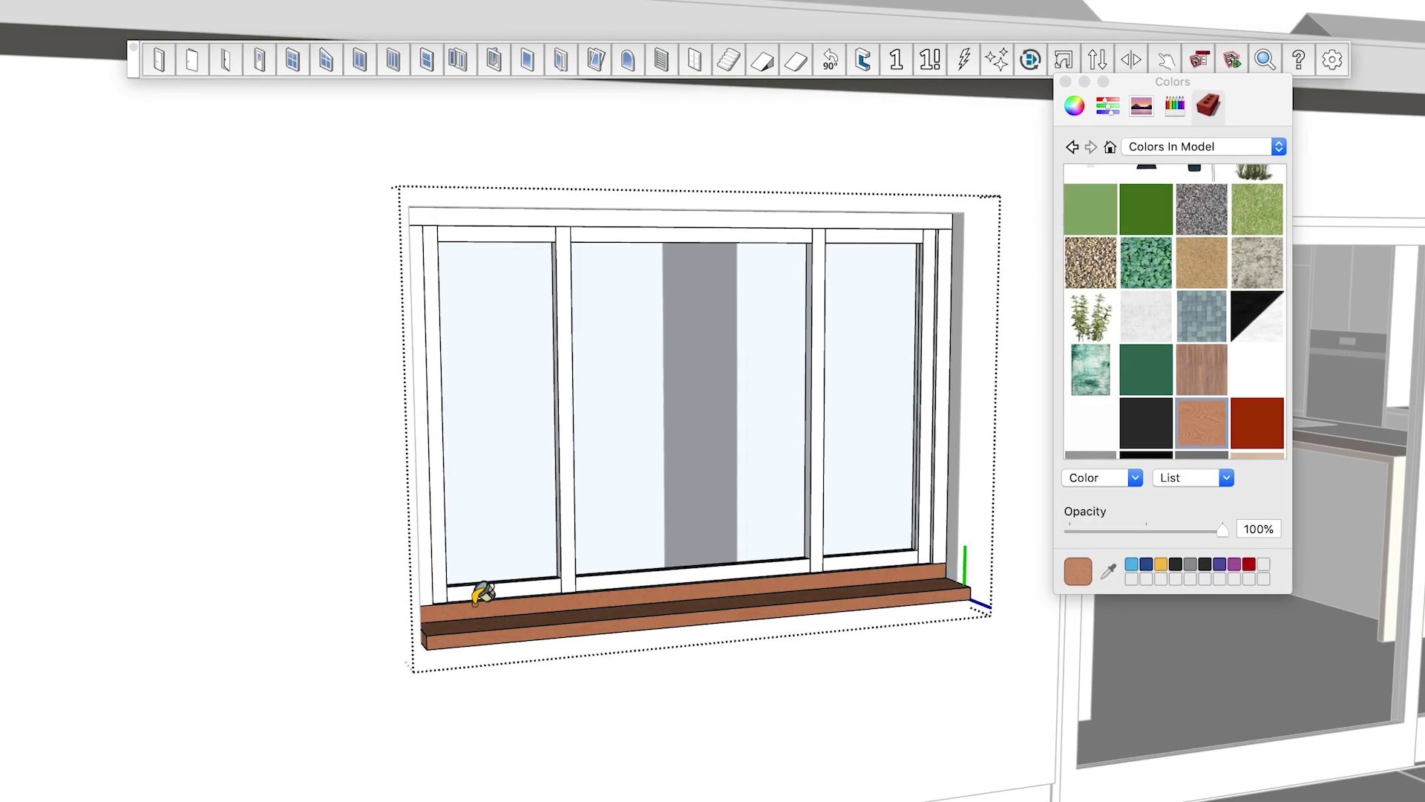
- Paint the window sill, outer frame and mullions with the wood material
{"action": "left_click", "coordinate": [916, 509]}
{"action": "left_click", "coordinate": [811, 524]}
{"action": "left_click", "coordinate": [815, 523]}
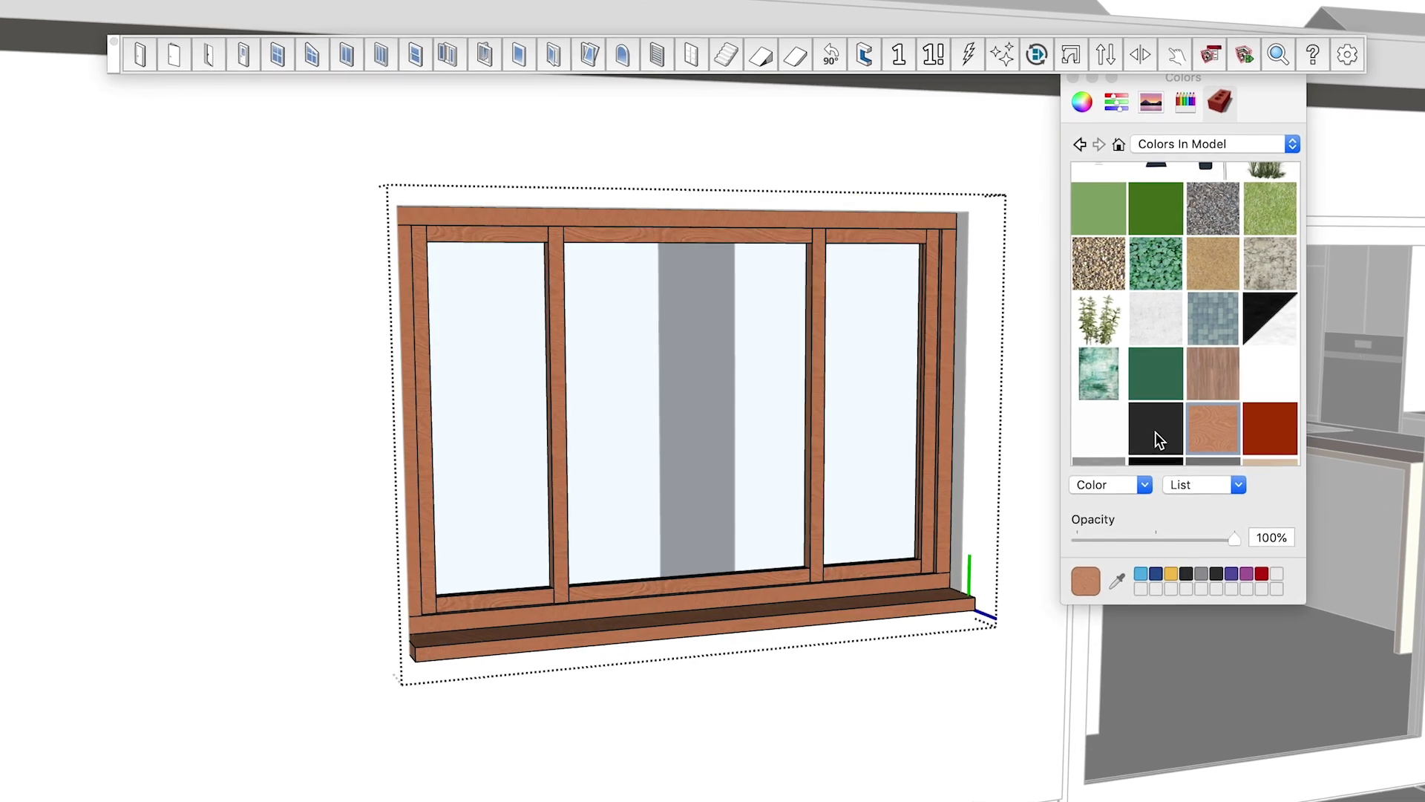
- Paint the sill, outer frame and sashes black
{"action": "left_click", "coordinate": [1150, 428]}
{"action": "left_click", "coordinate": [921, 590]}
{"action": "left_click", "coordinate": [417, 271]}
{"action": "left_click", "coordinate": [420, 260]}
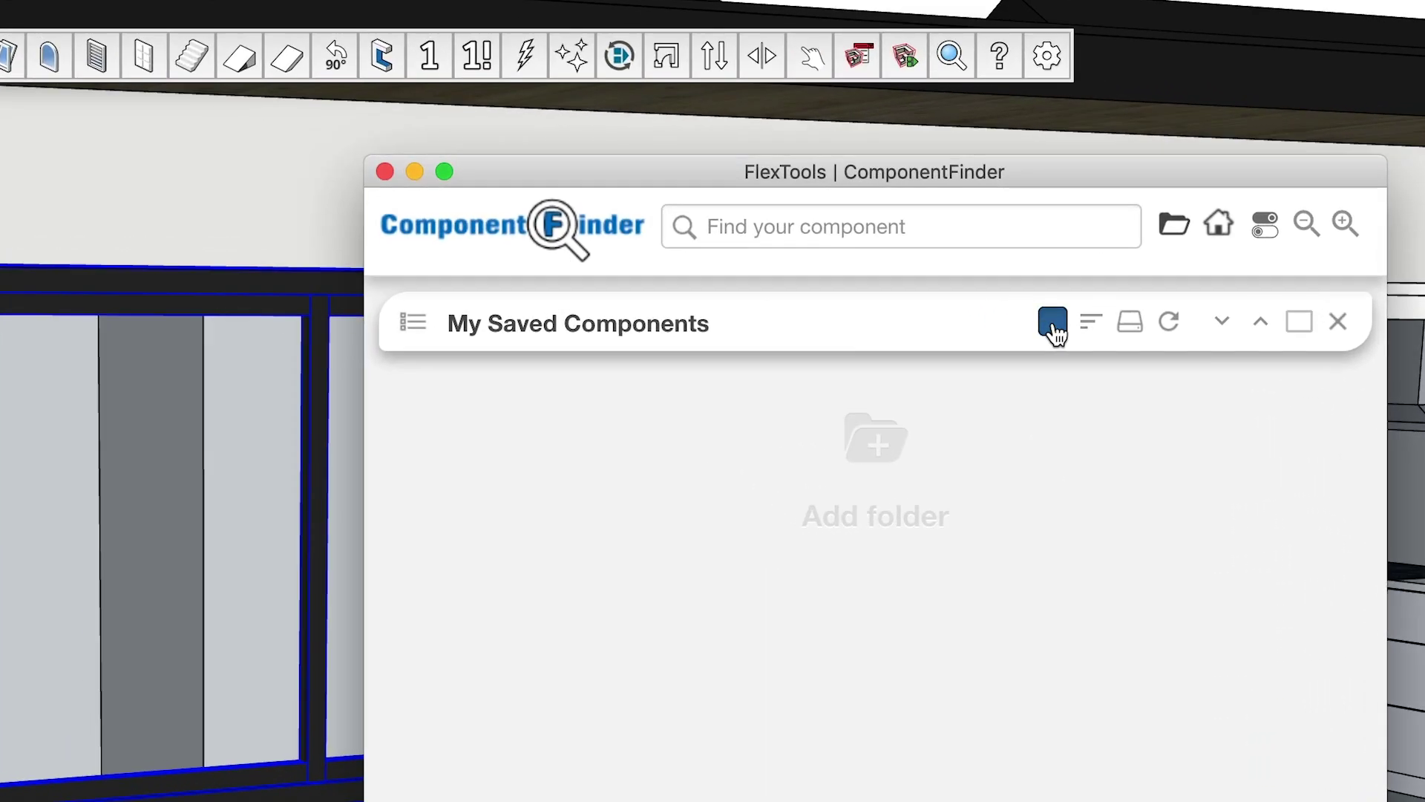
- Save the window as 'assembly_window_black' and seat it flush in the wall opening
{"action": "type", "text": "assembly_window_black.skp"}
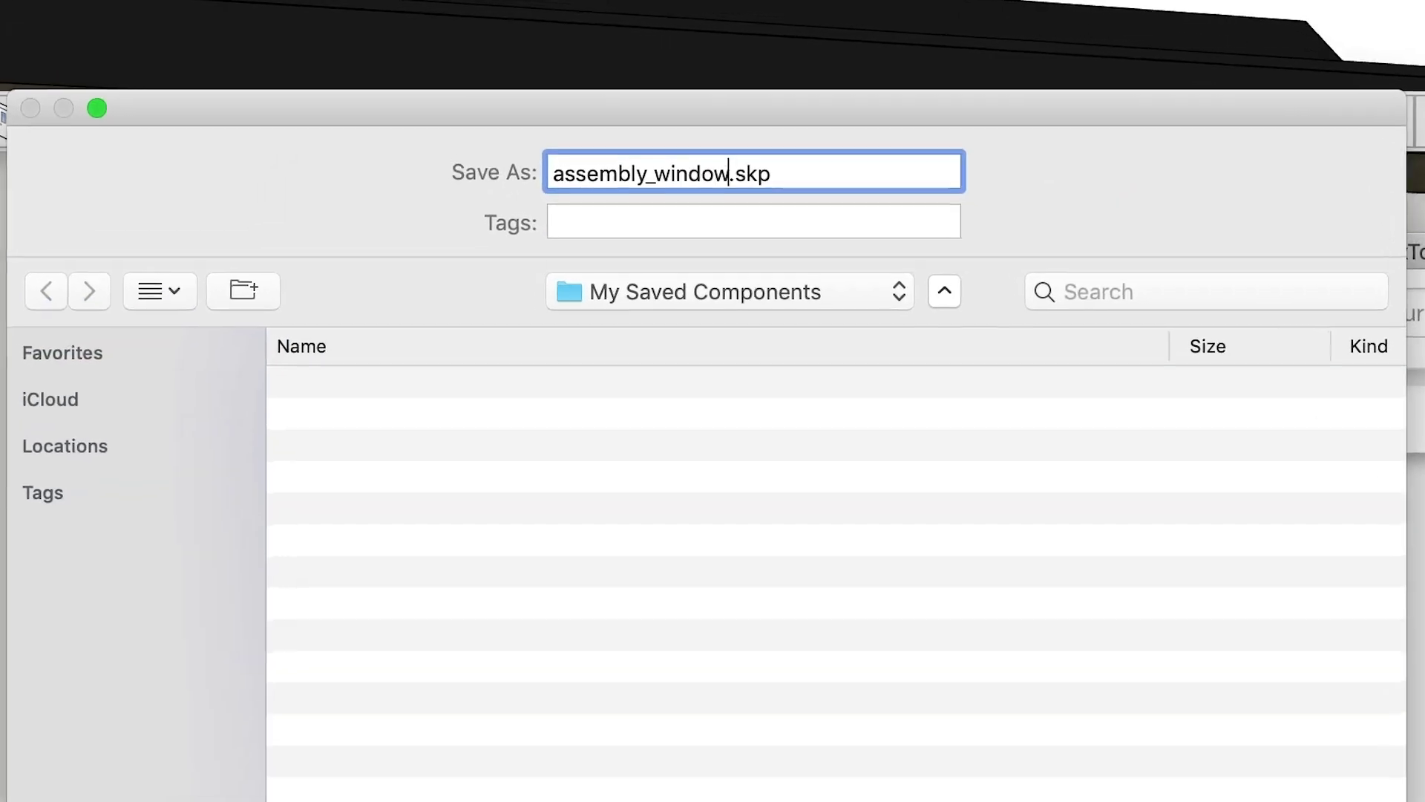
{"action": "key", "text": "Return"}
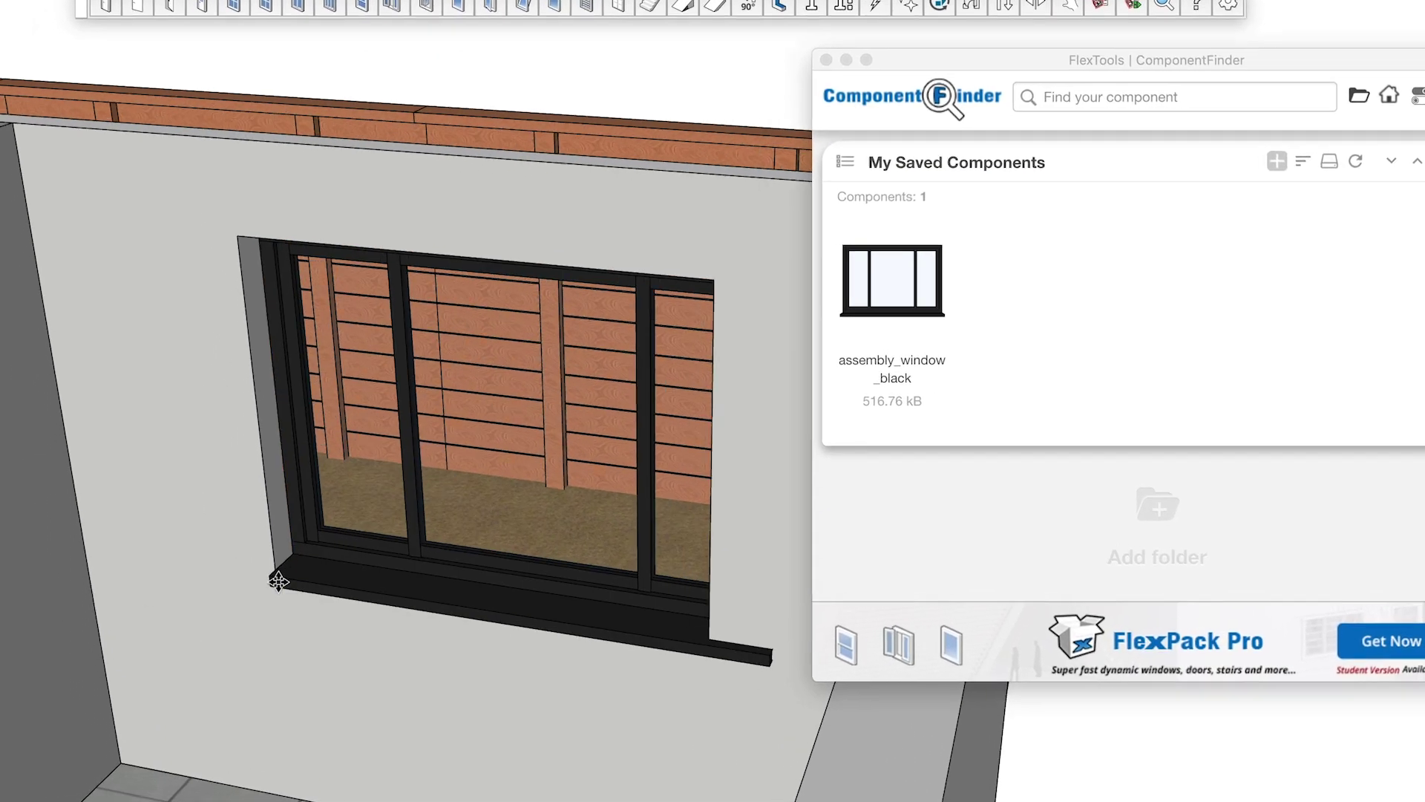
{"action": "left_click", "coordinate": [703, 273]}
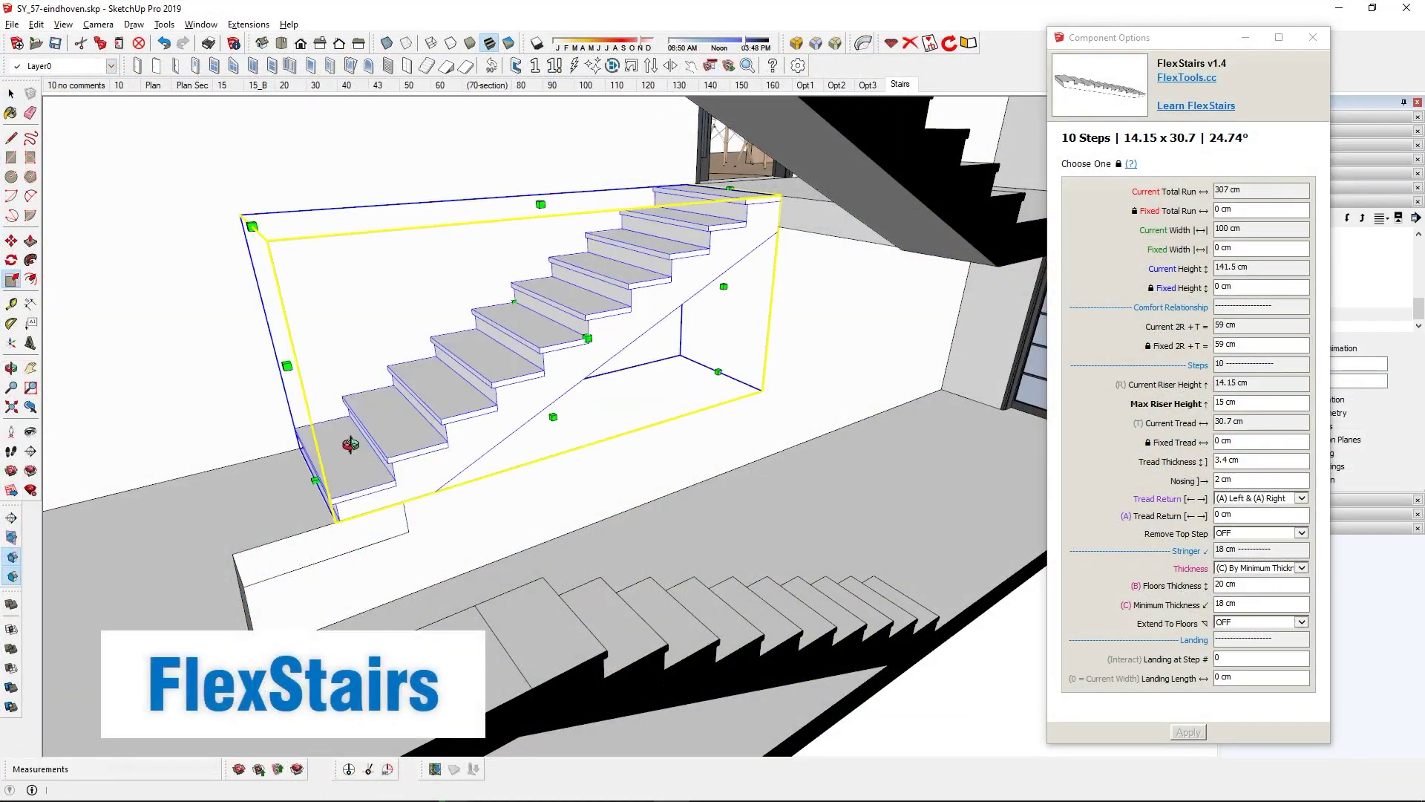
- Change the FlexStairs Remove Top Step option and apply it to redraw the stairs
{"action": "left_click", "coordinate": [1258, 542]}
{"action": "left_click", "coordinate": [1188, 731]}
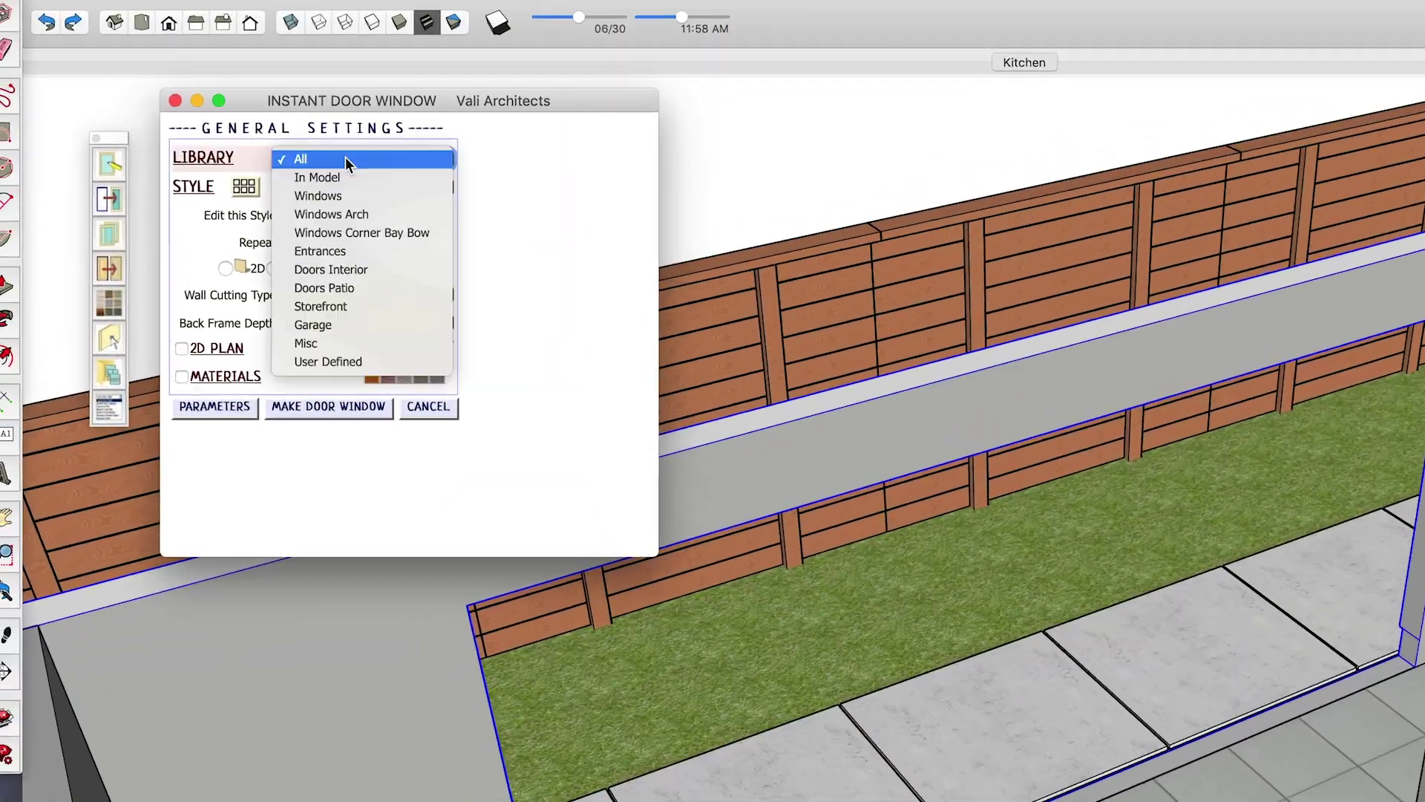
- Insert the six-panel bifold door from the Doors Patio library into the garden wall
{"action": "left_click", "coordinate": [324, 288]}
{"action": "left_click", "coordinate": [244, 187]}
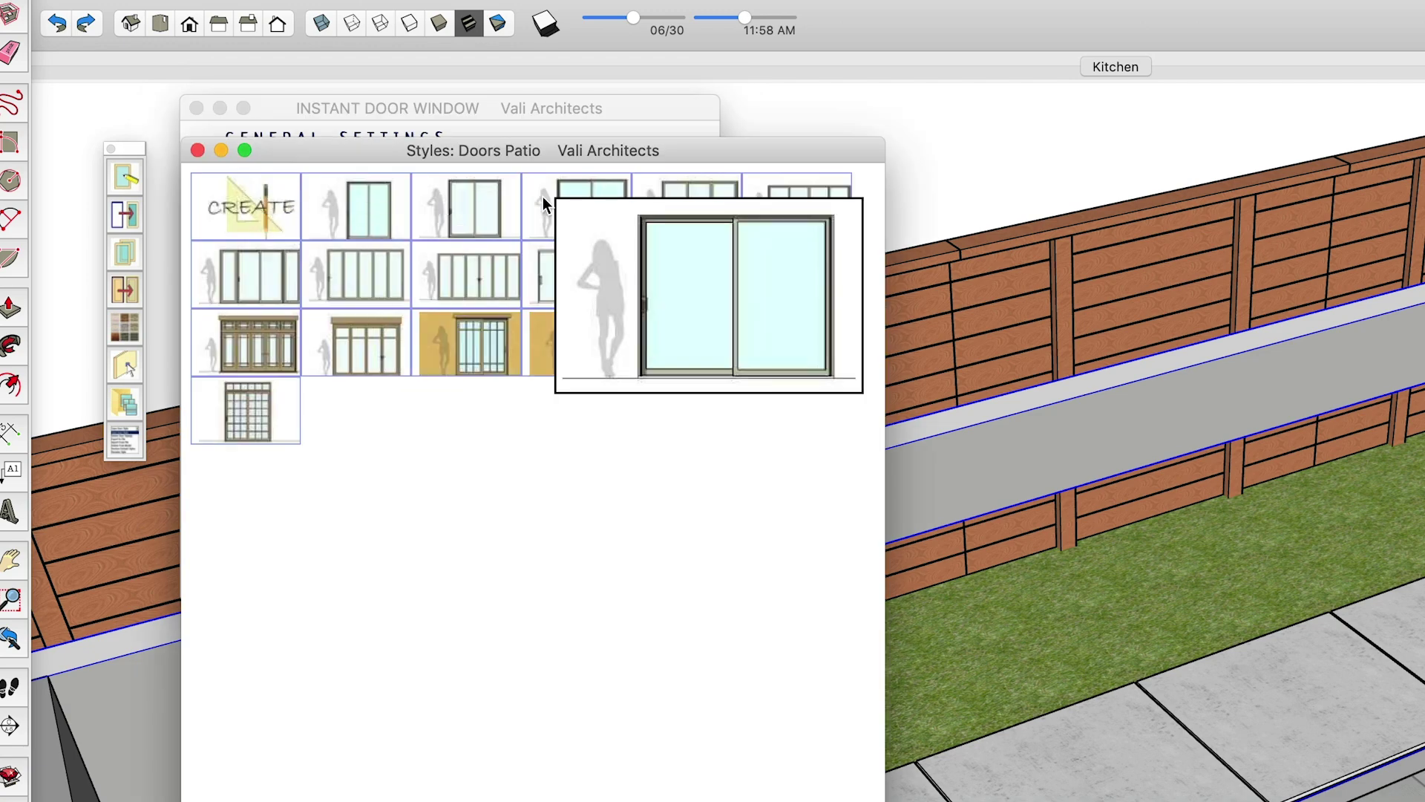
{"action": "left_click", "coordinate": [460, 274]}
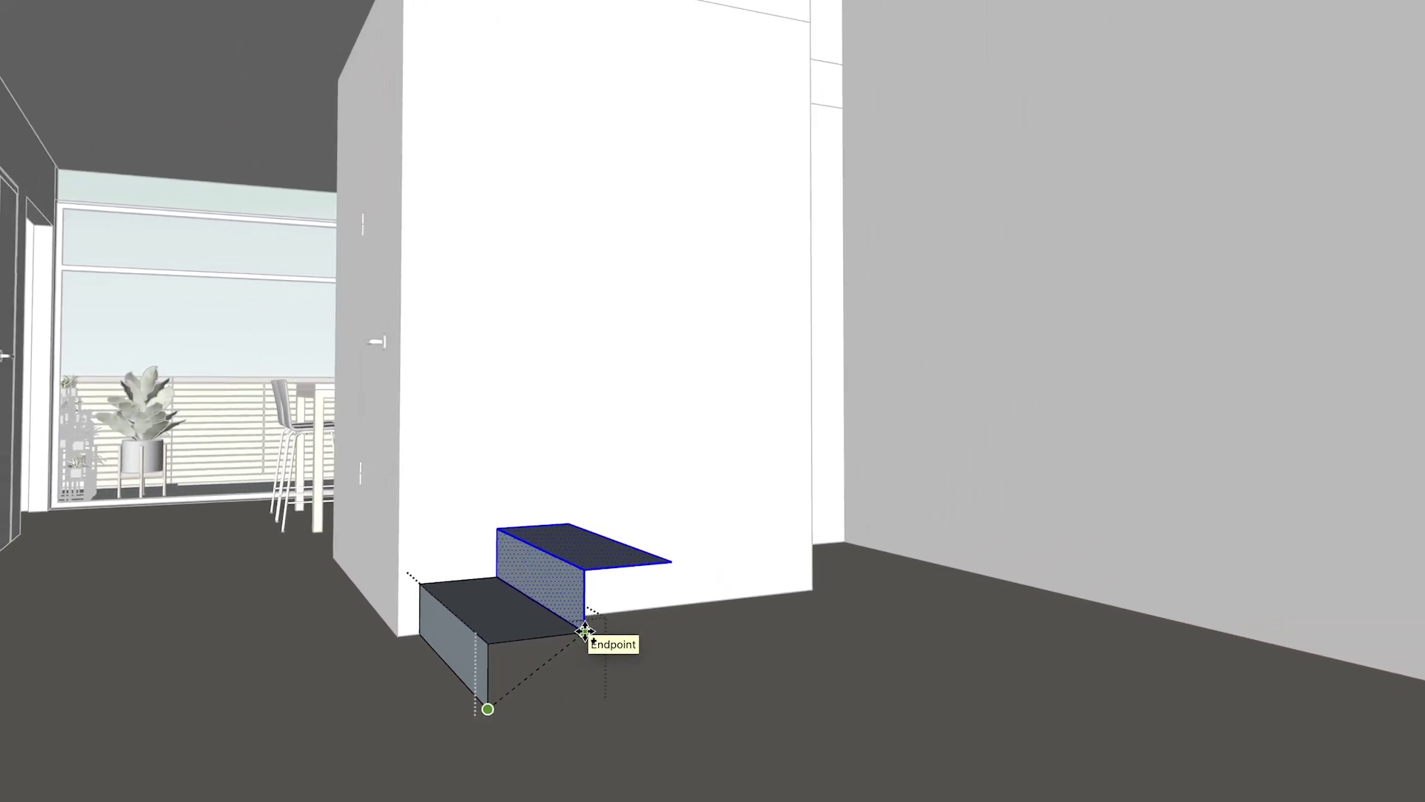
- Copy the step to the previous step's endpoint and begin another copy to extend the stair
{"action": "left_click", "coordinate": [668, 614]}
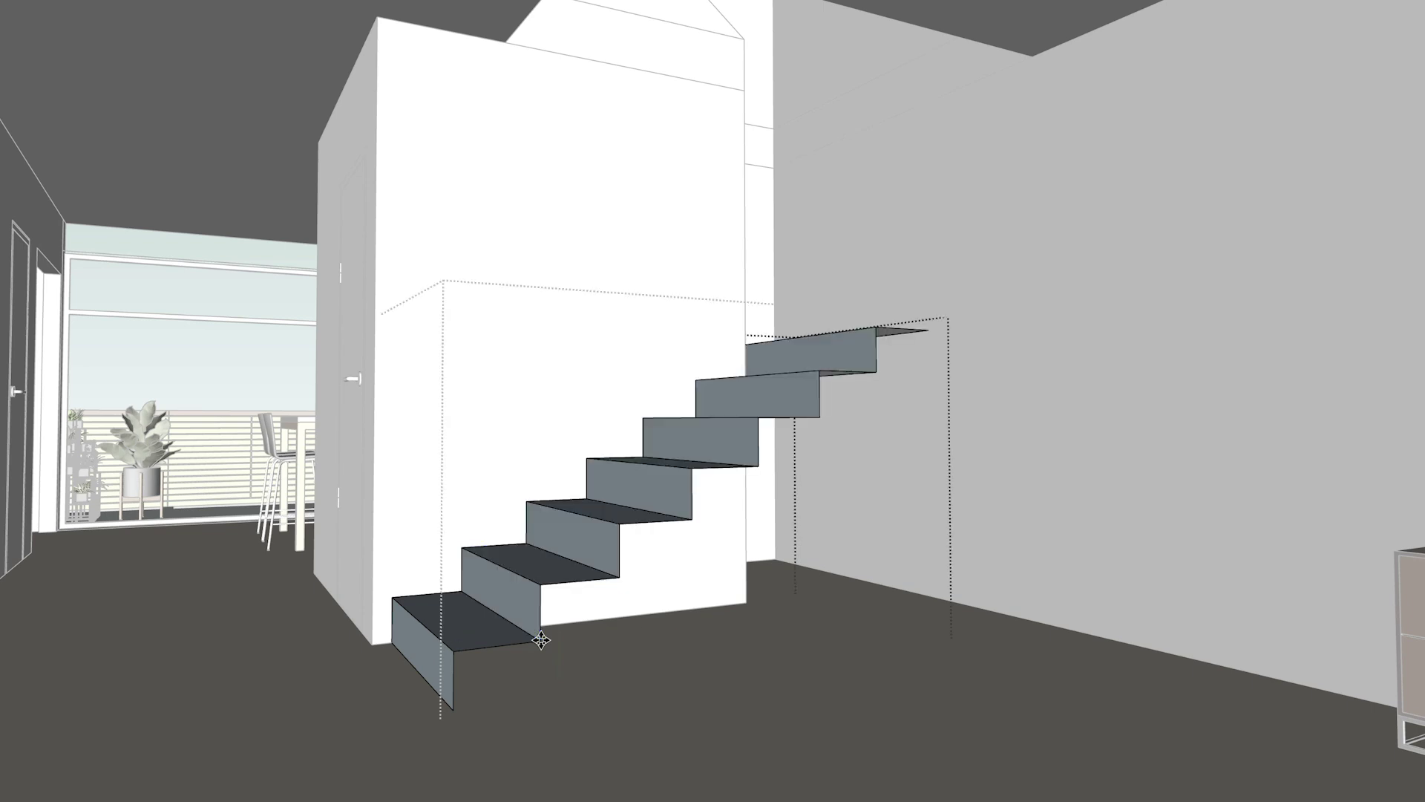
{"action": "left_click", "coordinate": [774, 437]}
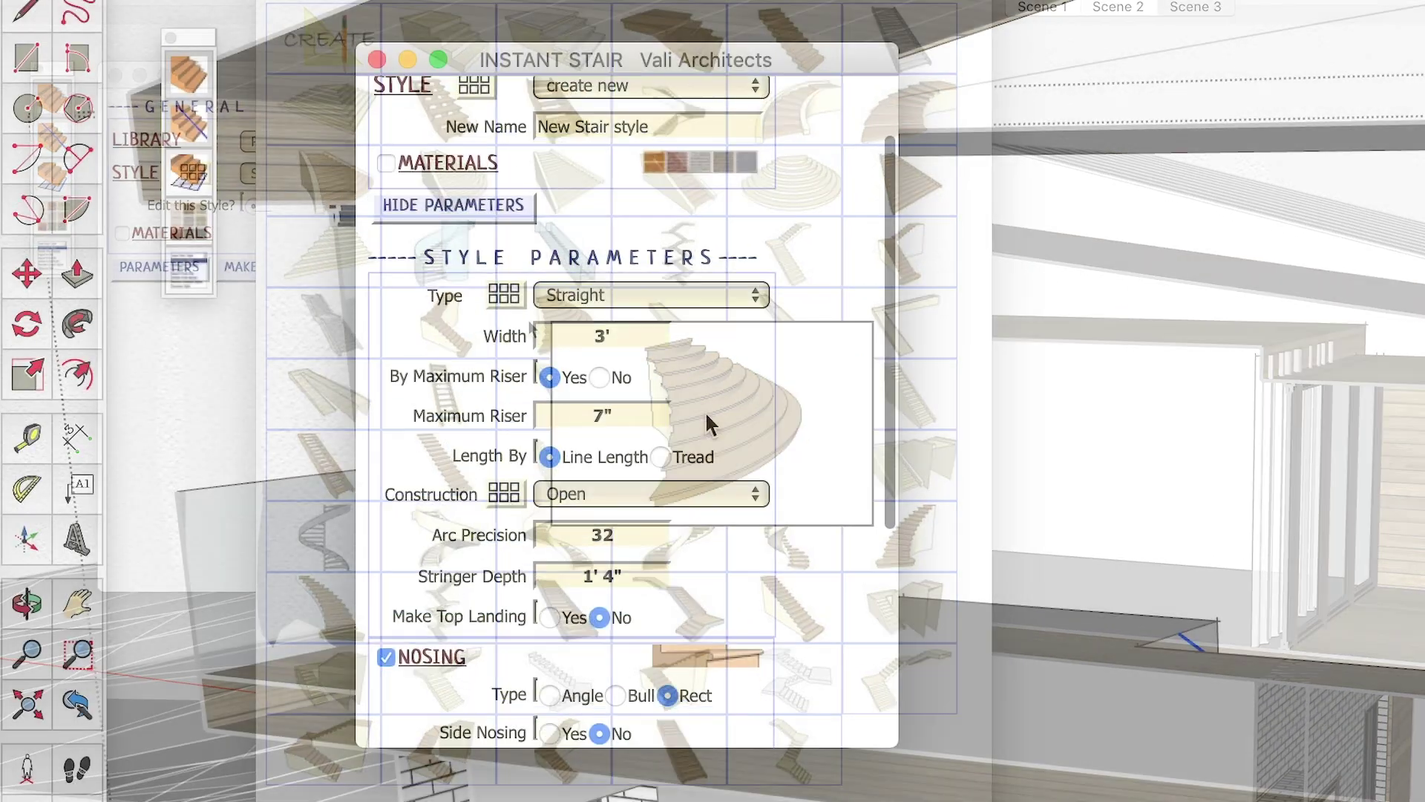
- Give the stair Wood Floor treads and risers and white1 stringers, then view it up close
{"action": "scroll", "coordinate": [705, 411], "scroll_direction": "down", "scroll_amount": 5}
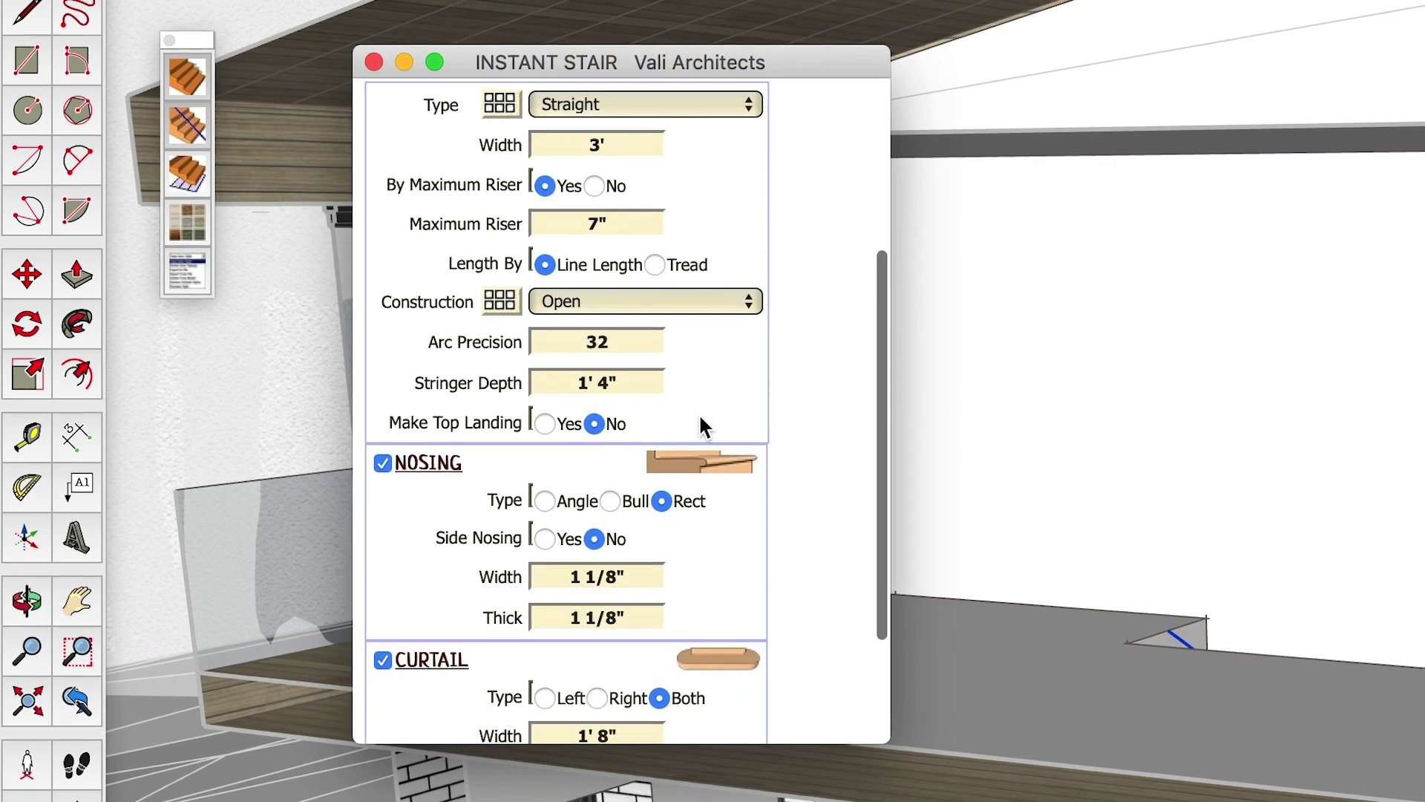
{"action": "scroll", "coordinate": [701, 418], "scroll_direction": "down", "scroll_amount": 5}
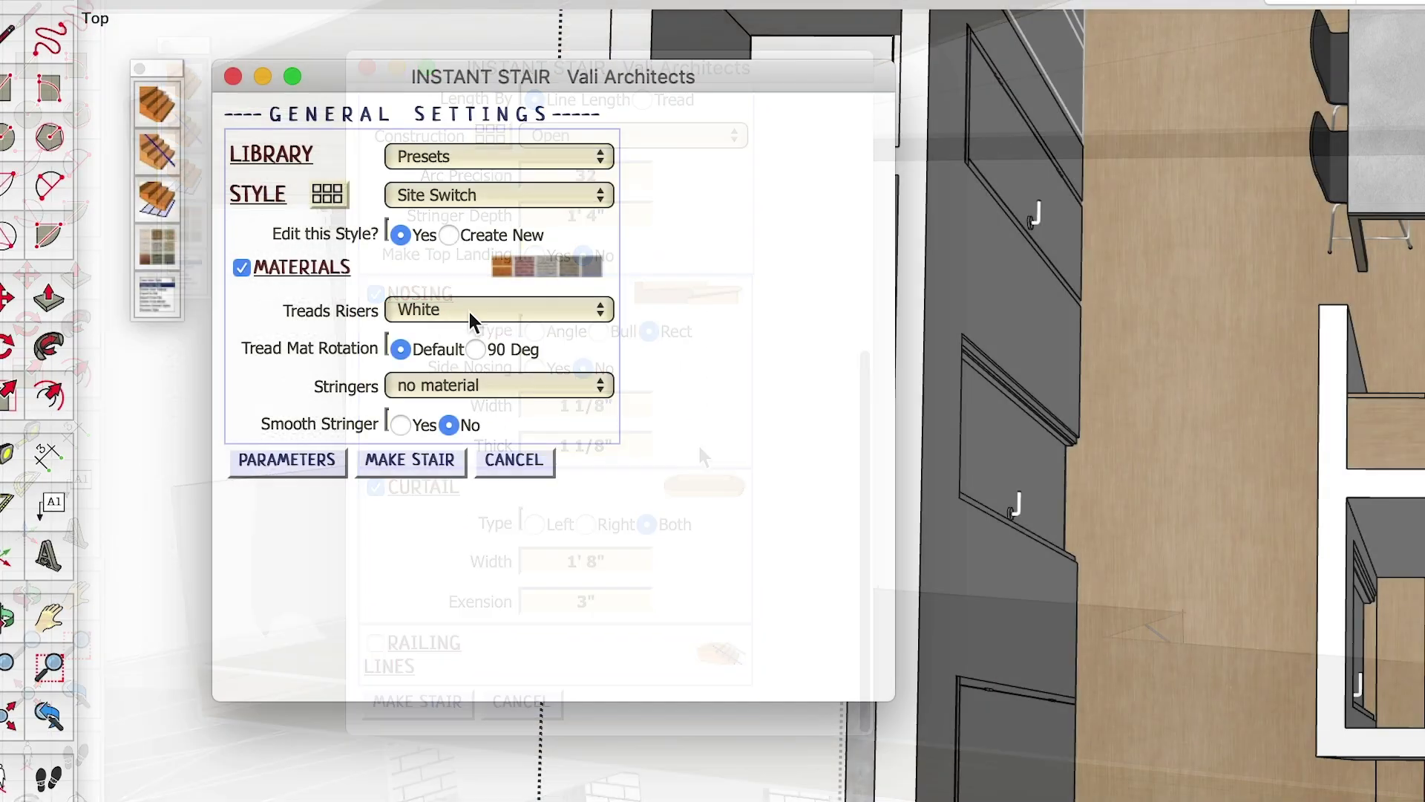
{"action": "left_click", "coordinate": [469, 309]}
{"action": "left_click", "coordinate": [478, 332]}
{"action": "left_click", "coordinate": [447, 386]}
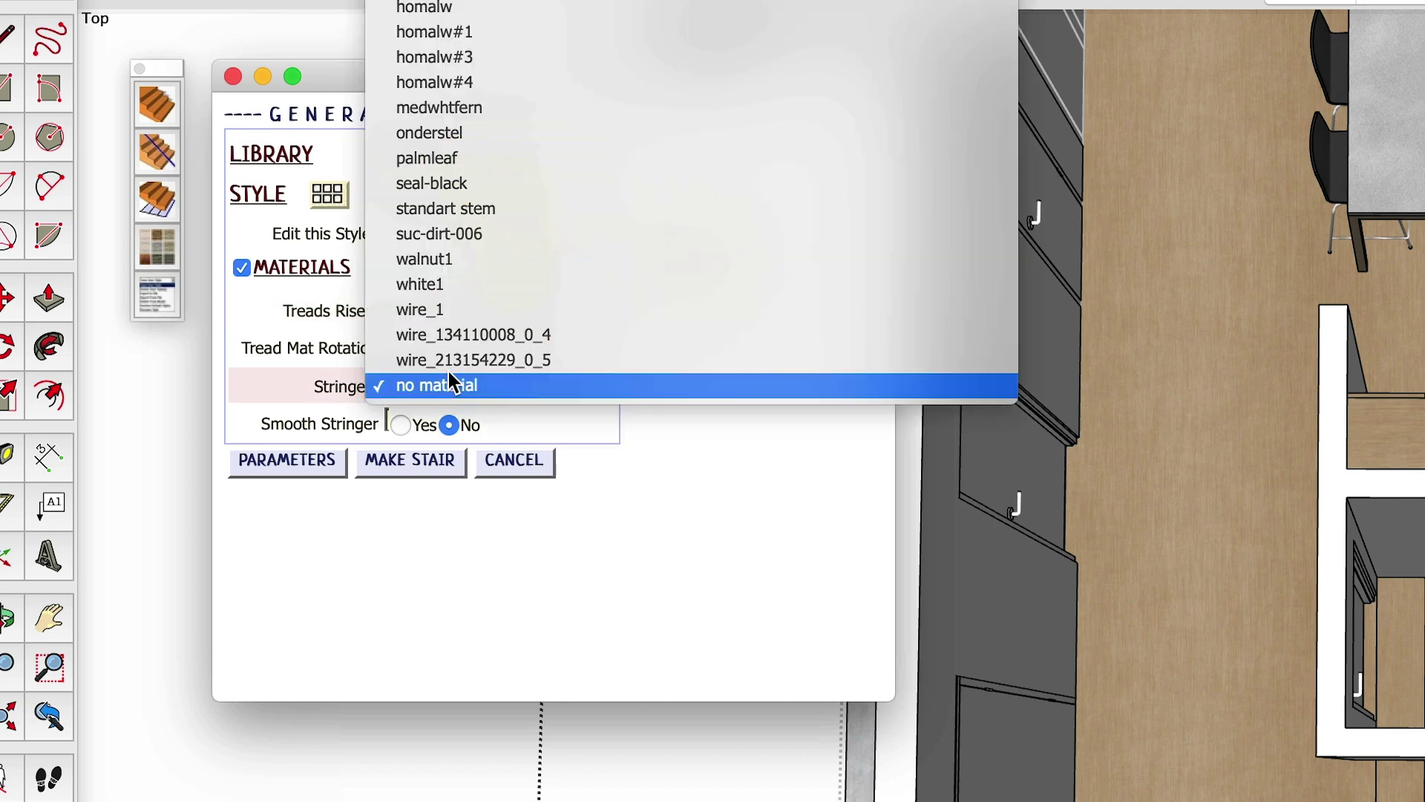
{"action": "left_click", "coordinate": [446, 284]}
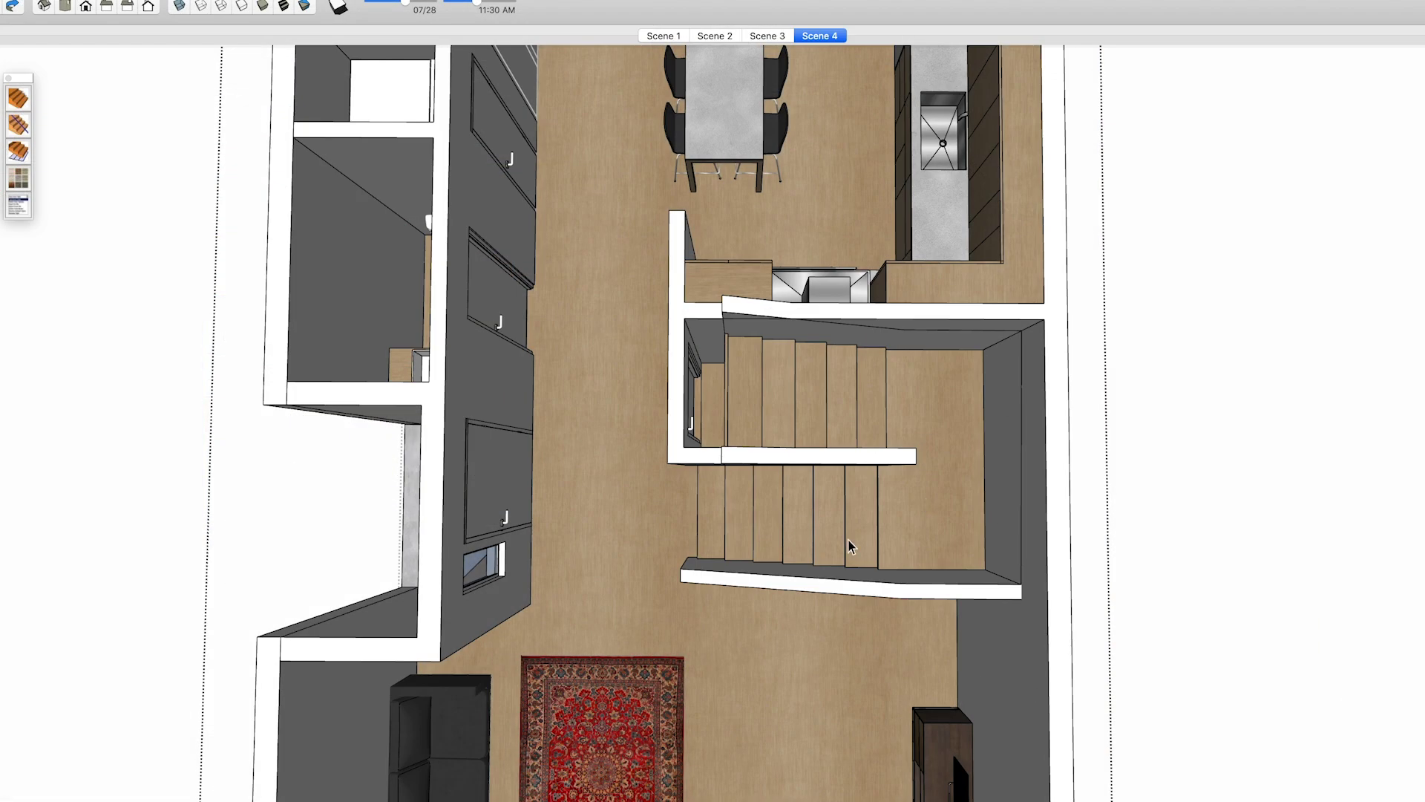
{"action": "middle_click_drag", "start_coordinate": [761, 581], "coordinate": [1098, 376]}
{"action": "scroll", "coordinate": [804, 471], "scroll_direction": "up", "scroll_amount": 5}
{"action": "mouse_move", "coordinate": [805, 471]}
{"action": "middle_mouse_down"}
{"action": "mouse_move", "coordinate": [849, 452]}
{"action": "mouse_move", "coordinate": [972, 248]}
{"action": "mouse_move", "coordinate": [1078, 149]}
{"action": "mouse_move", "coordinate": [910, 394]}
{"action": "mouse_move", "coordinate": [1150, 359]}
{"action": "mouse_move", "coordinate": [1202, 305]}
{"action": "mouse_move", "coordinate": [882, 554]}
{"action": "middle_mouse_up"}
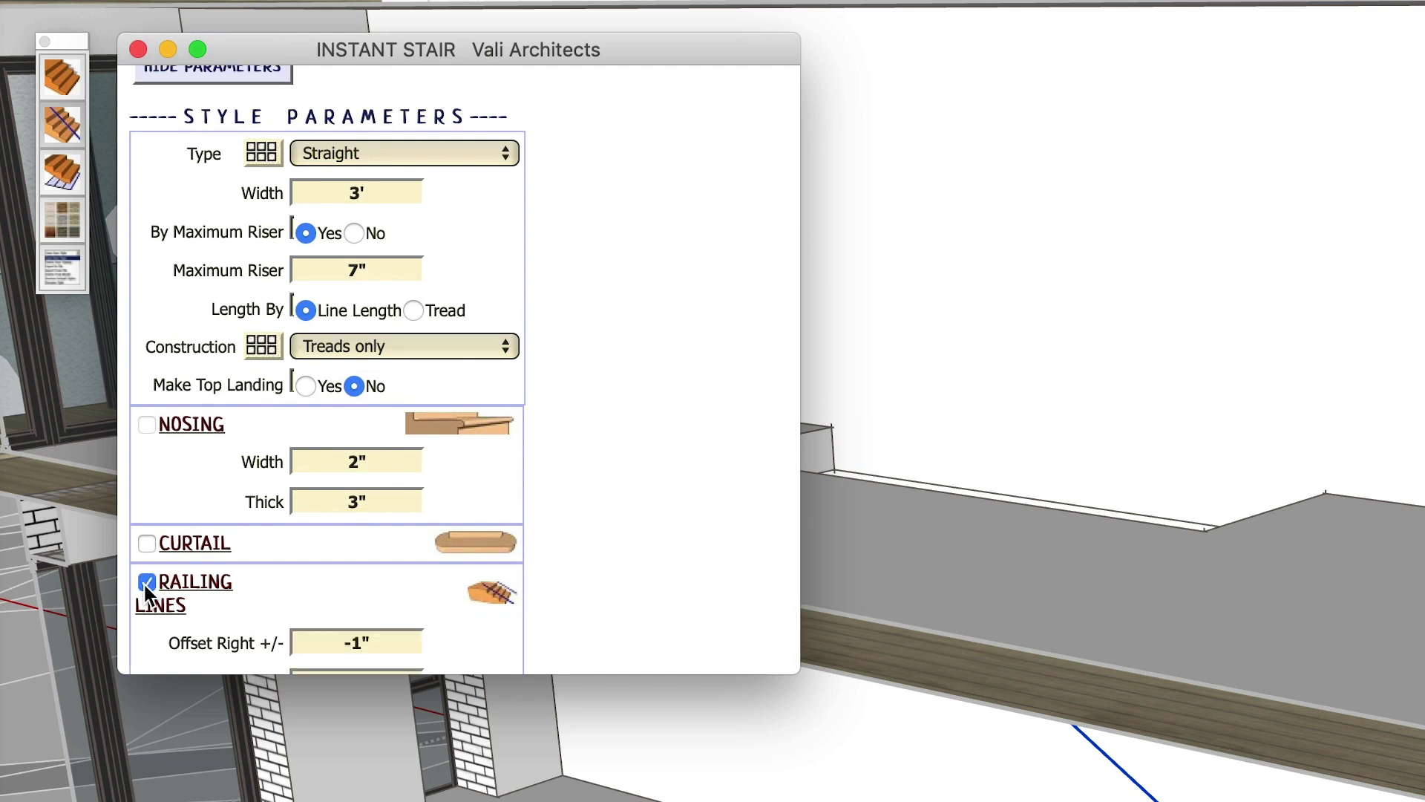
{"action": "scroll", "coordinate": [146, 586], "scroll_direction": "down", "scroll_amount": 5}
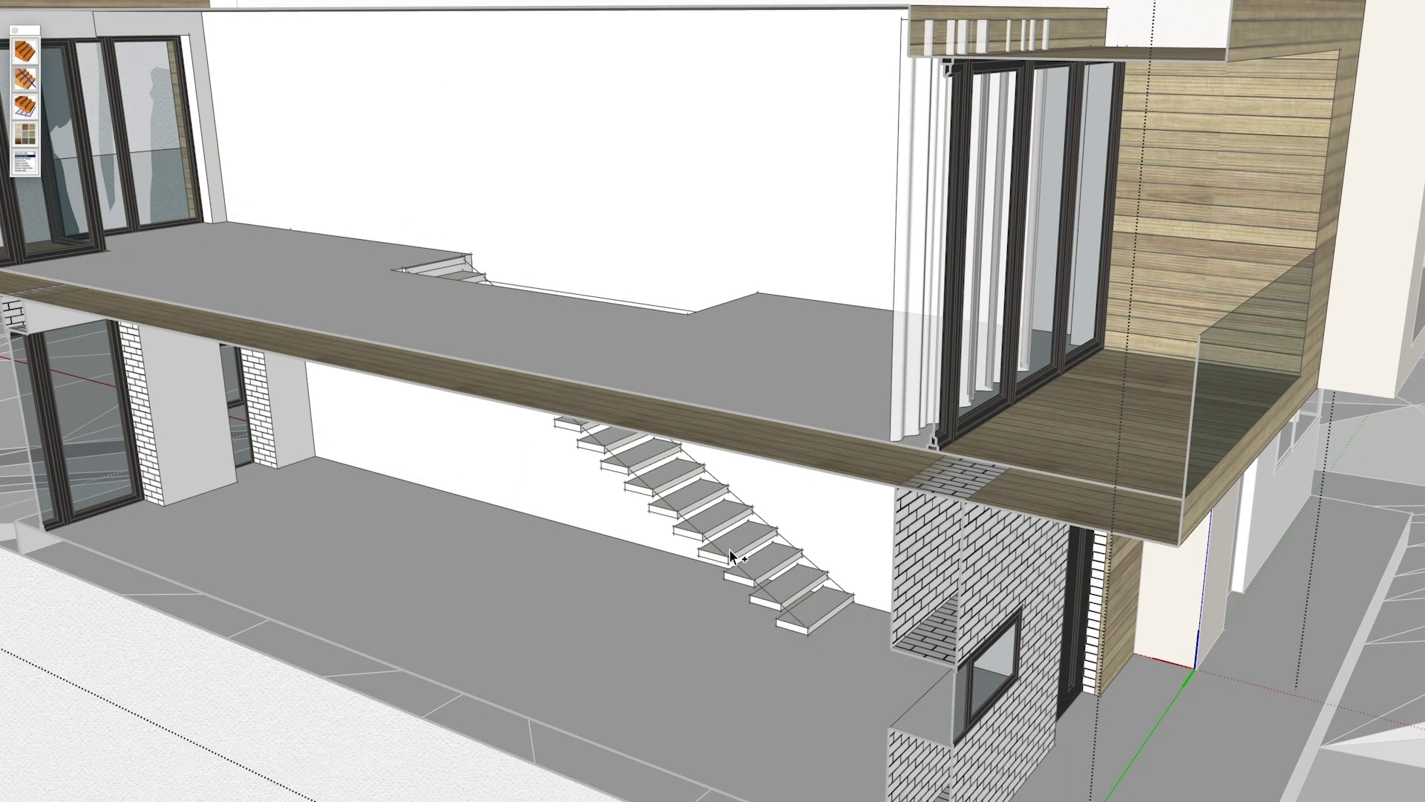
- Scroll through the Instant Stair settings for the treads-only stair with Railing Lines
{"action": "scroll", "coordinate": [729, 553], "scroll_direction": "up", "scroll_amount": 10}
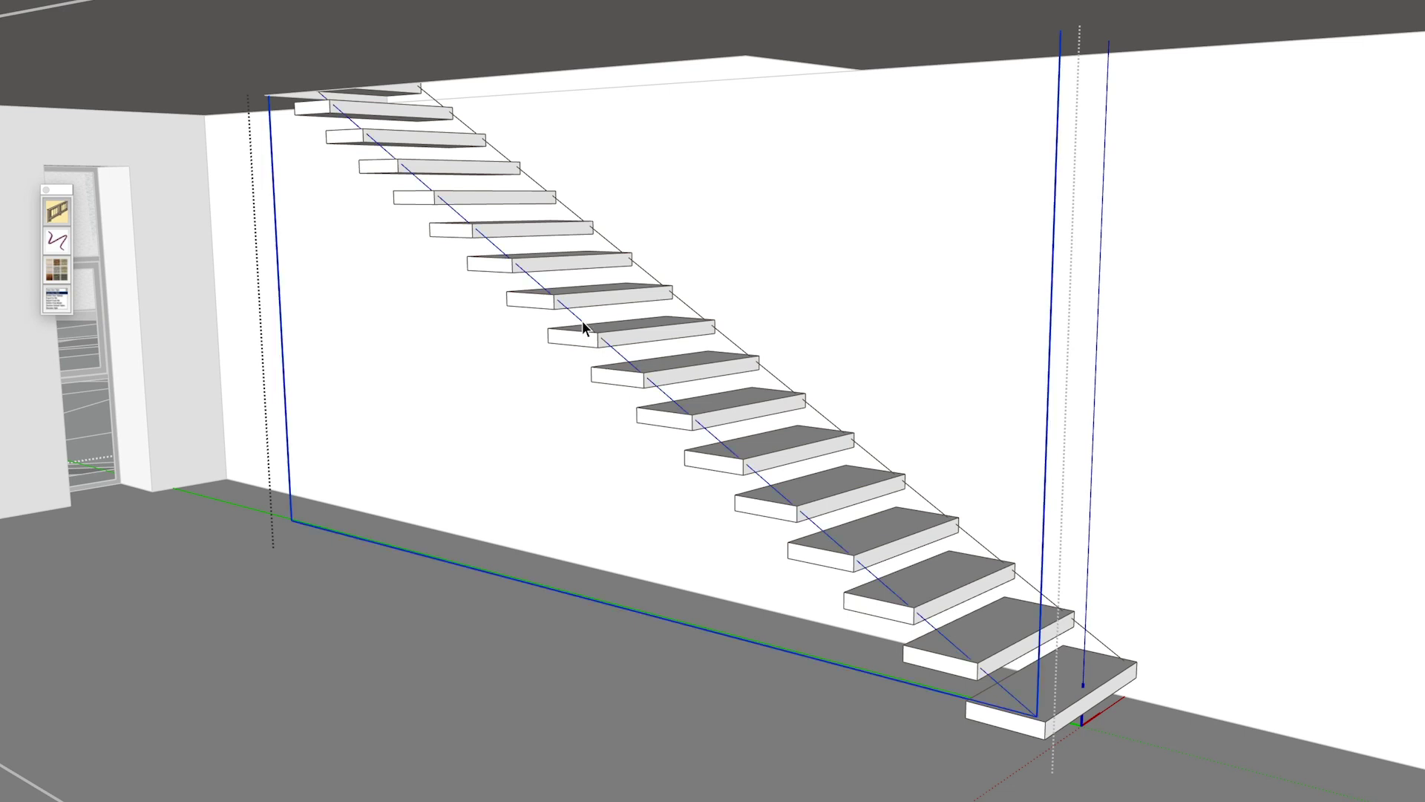
- In Instant Fence & Railing, pick the WI Branches railing style and show its parameters
{"action": "left_click", "coordinate": [57, 212]}
{"action": "left_click", "coordinate": [220, 225]}
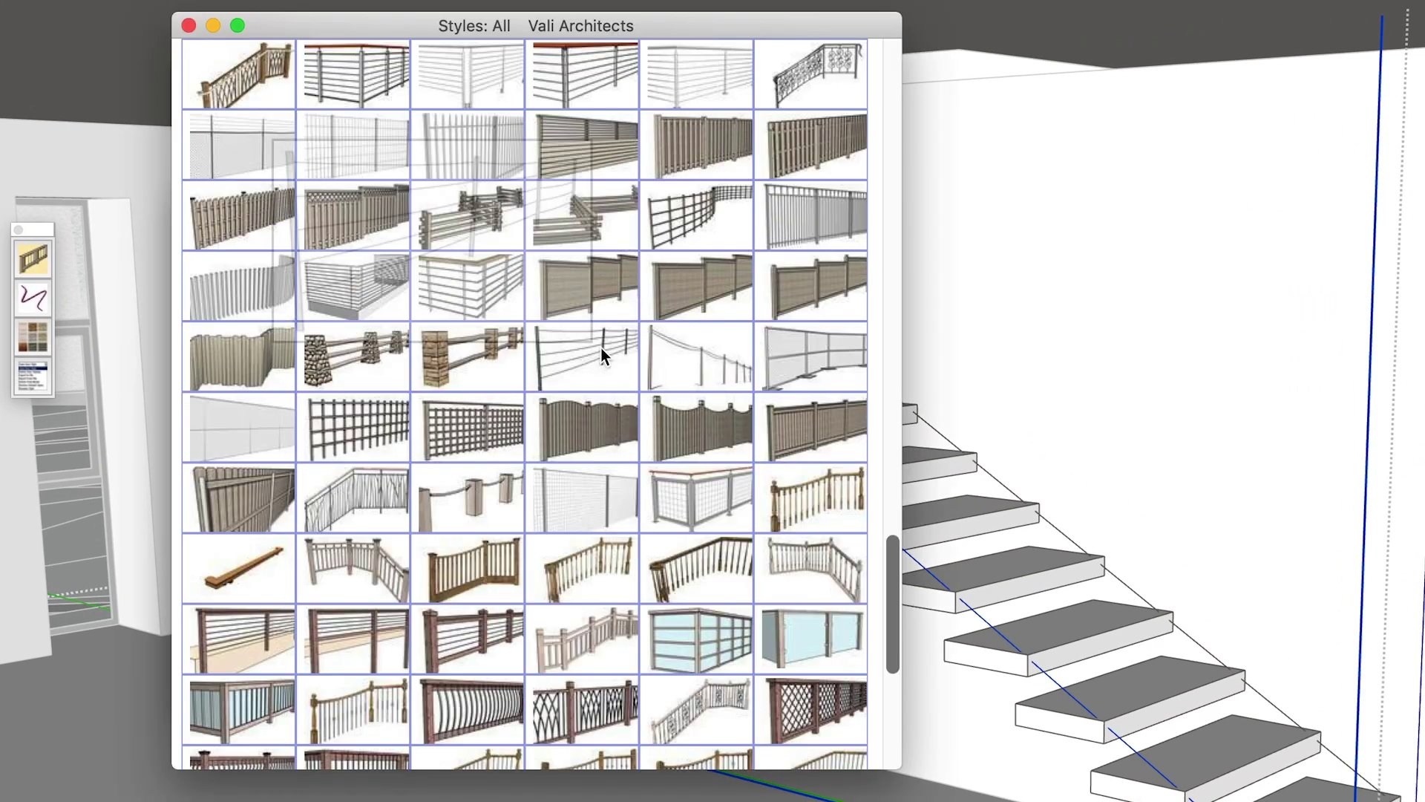
{"action": "mouse_move", "coordinate": [392, 231]}
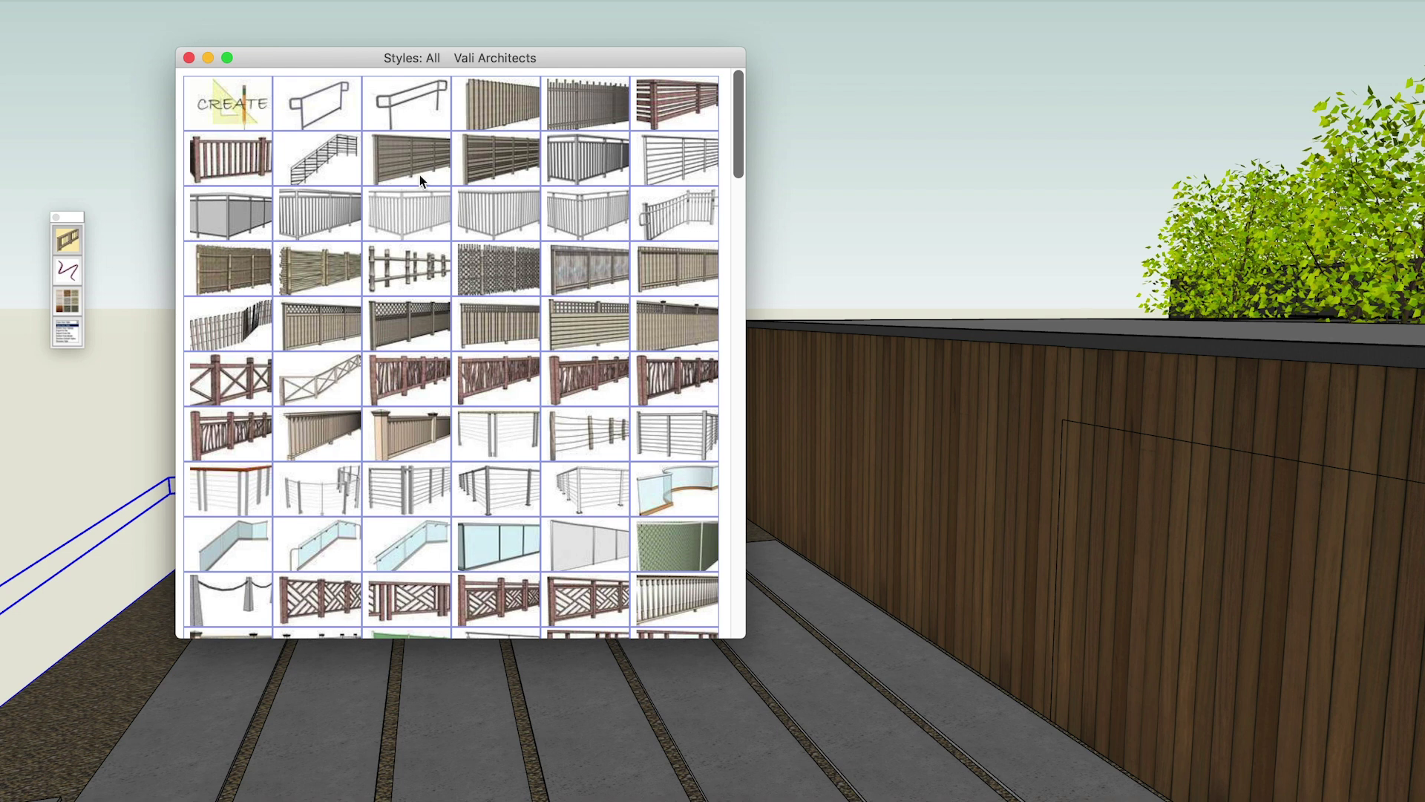
{"action": "left_click", "coordinate": [188, 58]}
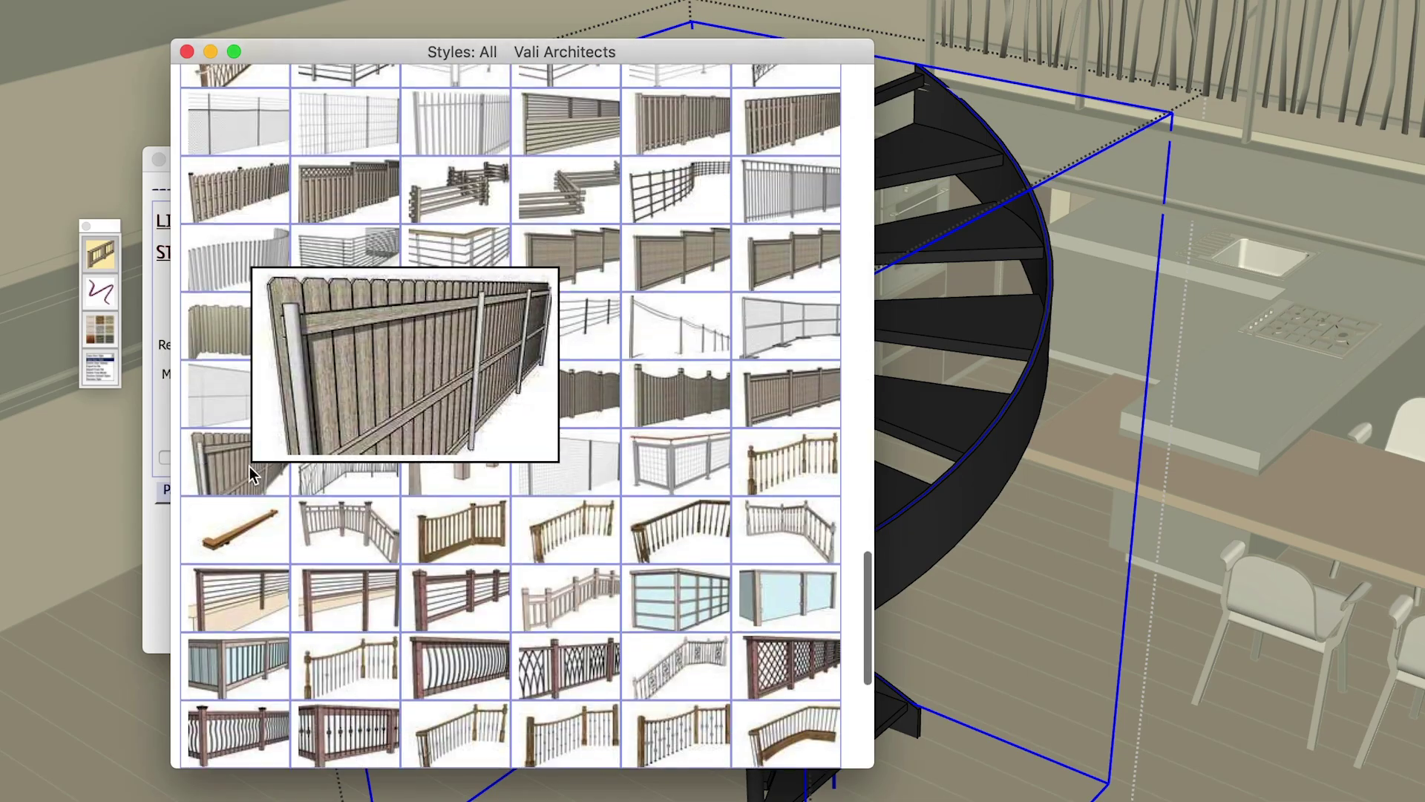
{"action": "left_click", "coordinate": [367, 486]}
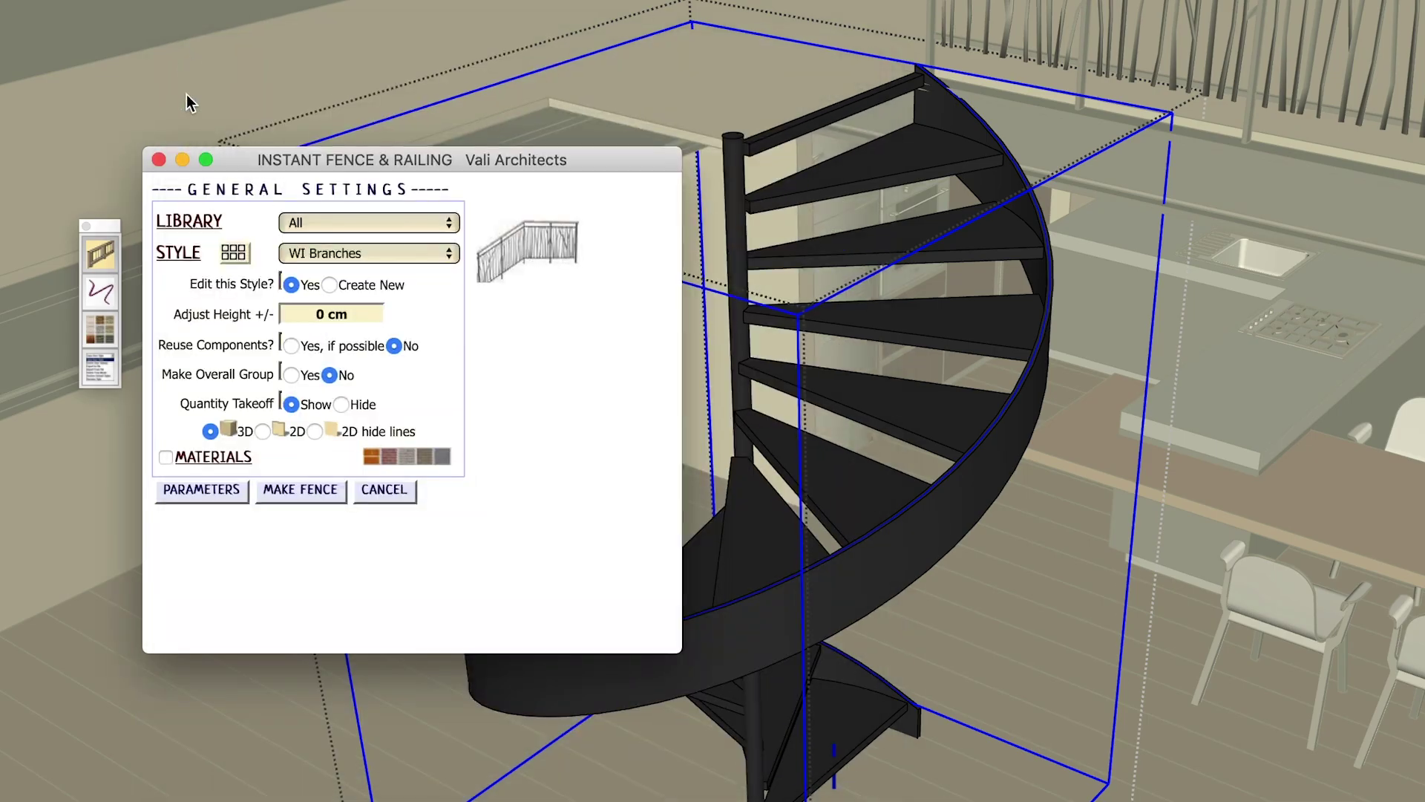
{"action": "left_click", "coordinate": [208, 491]}
{"action": "scroll", "coordinate": [213, 481], "scroll_direction": "down", "scroll_amount": 15}
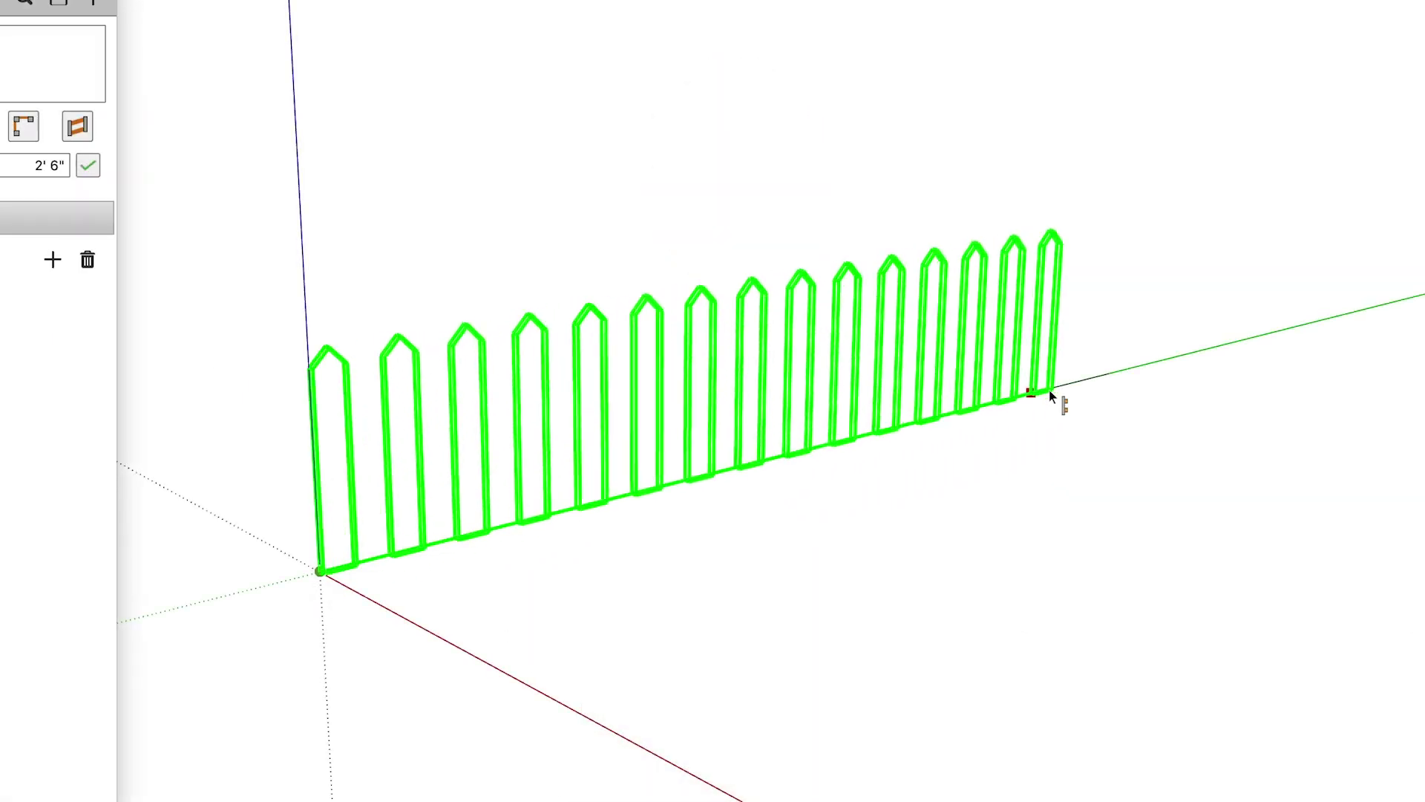
- Commit the fence along the drawn path and orbit in to inspect the wall corner
{"action": "left_click", "coordinate": [1110, 373]}
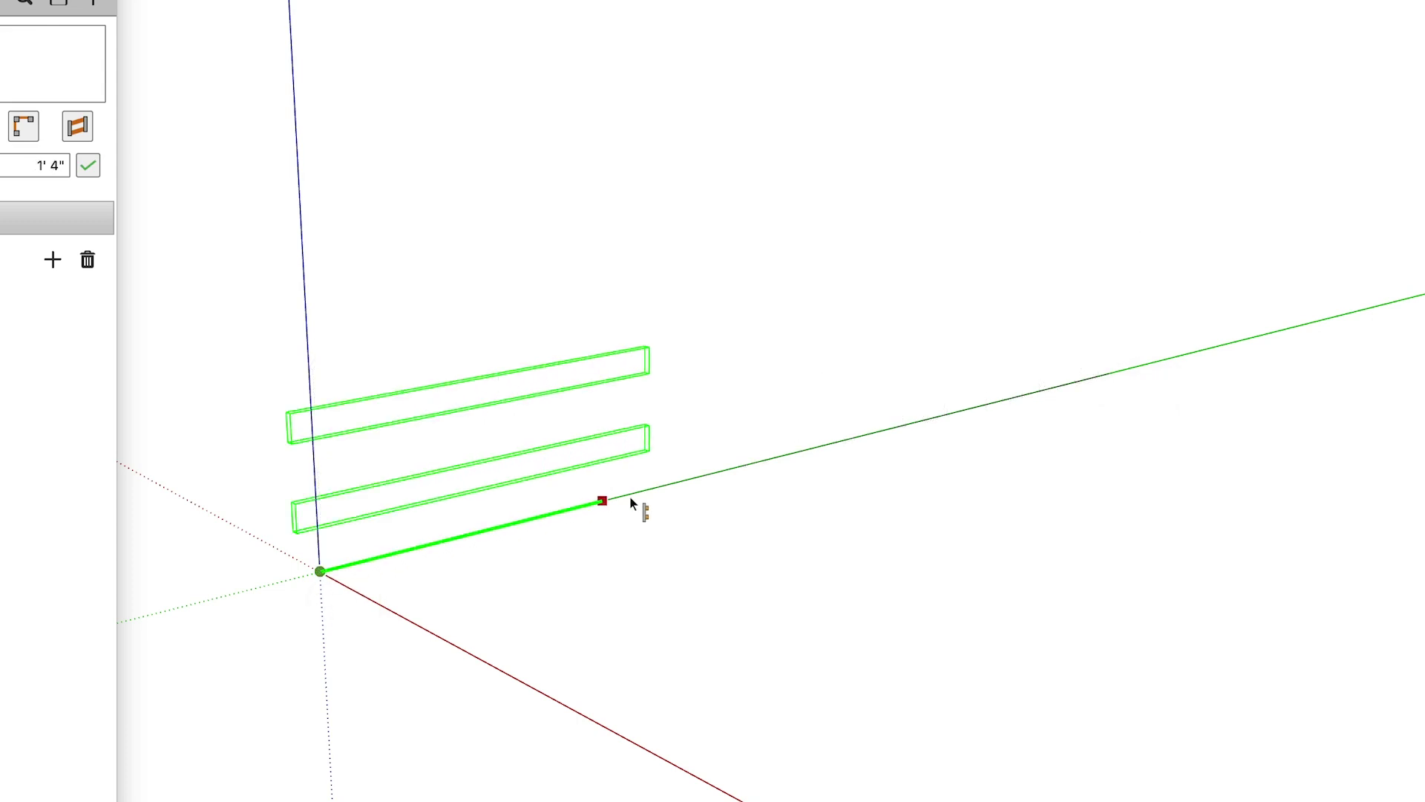
{"action": "left_click", "coordinate": [1109, 375]}
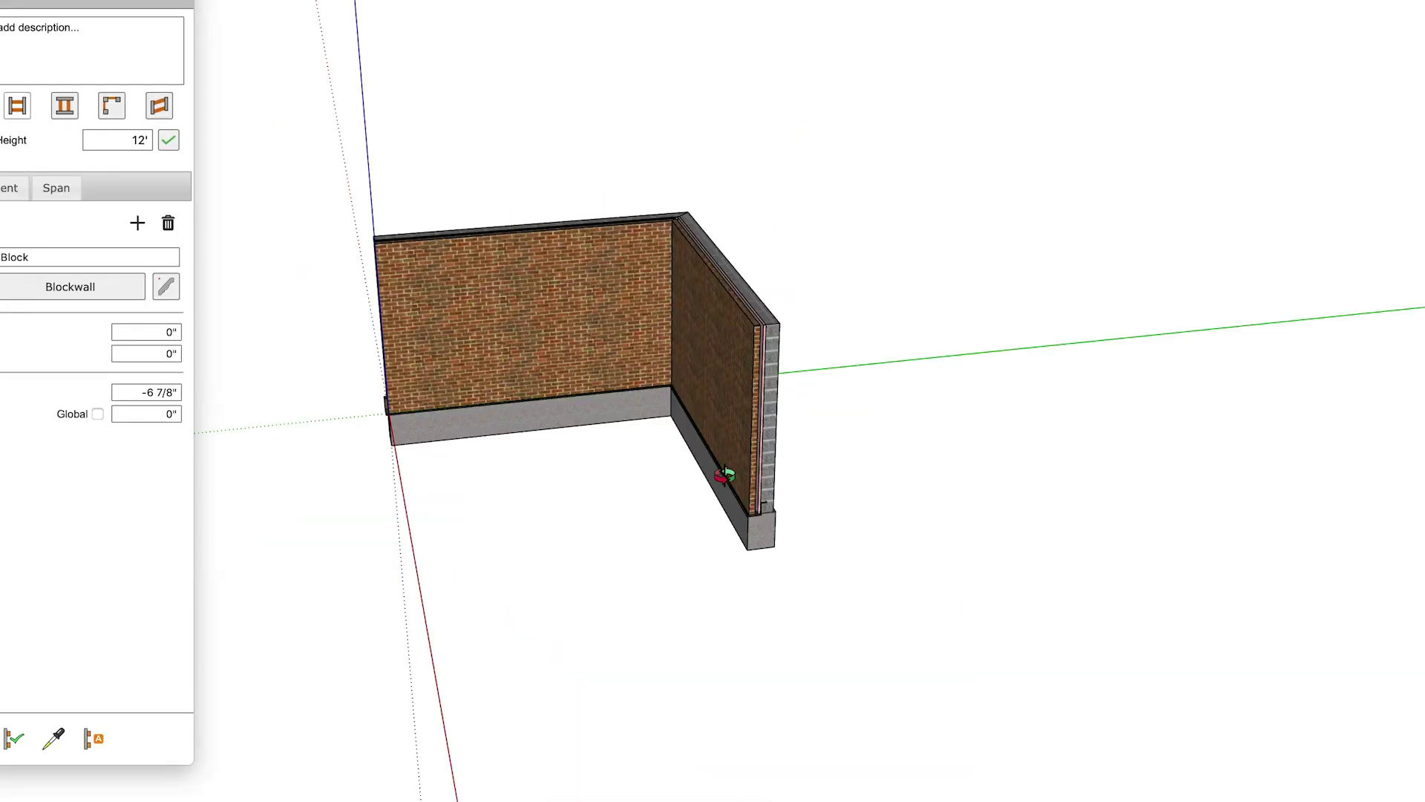
{"action": "middle_click_drag", "start_coordinate": [735, 445], "coordinate": [724, 475]}
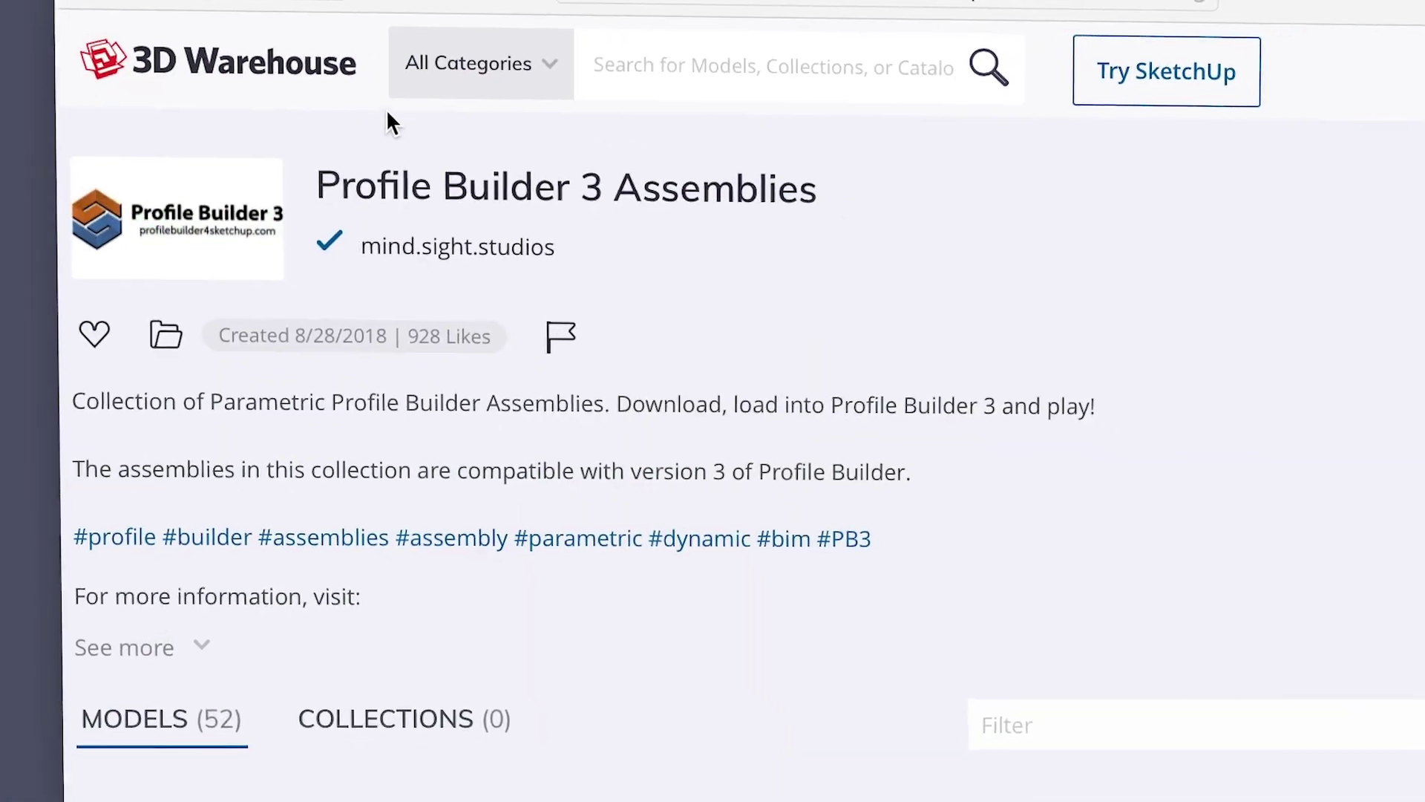
- Scroll the Models grid down to the railing, barrier and fence assemblies
{"action": "scroll", "coordinate": [826, 314], "scroll_direction": "down", "scroll_amount": 3}
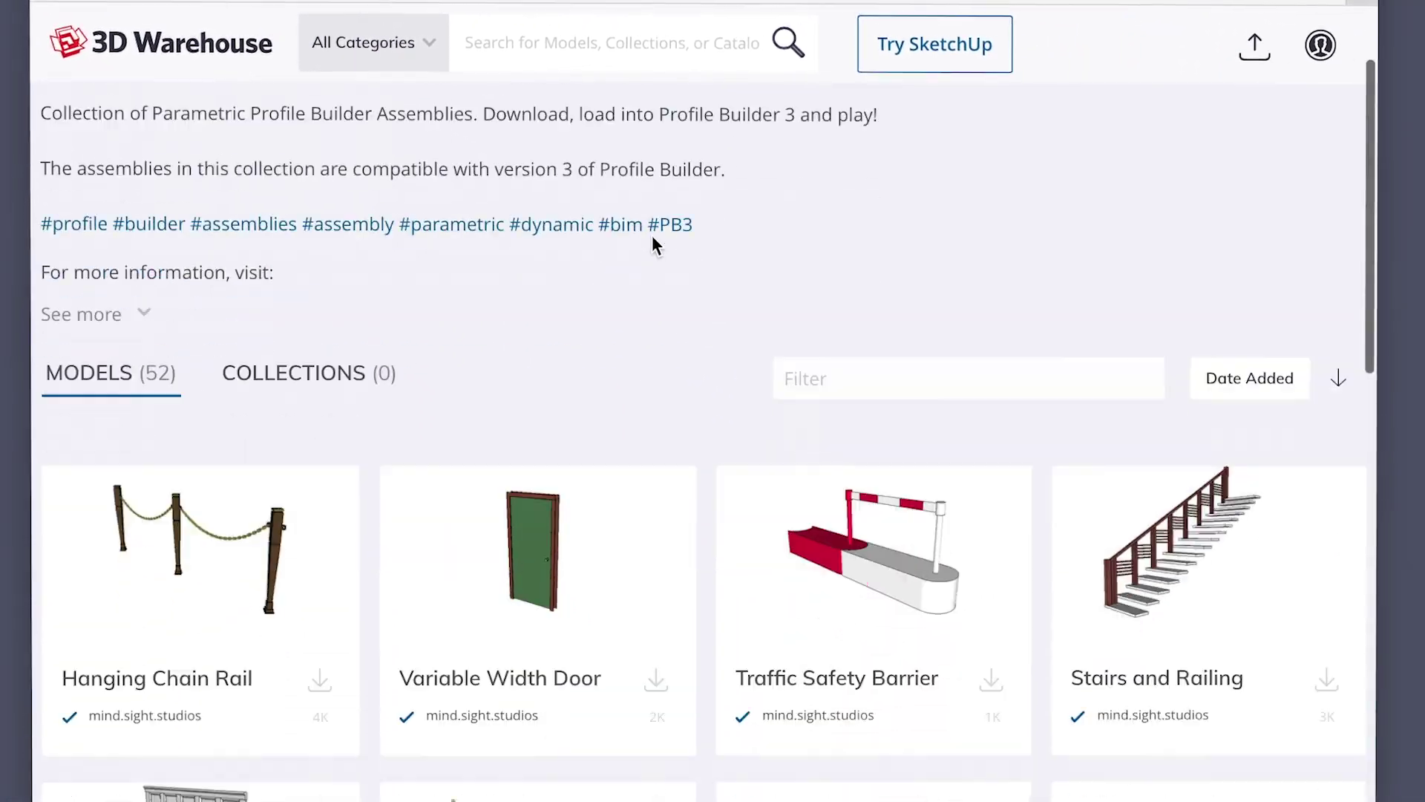
{"action": "scroll", "coordinate": [651, 235], "scroll_direction": "down", "scroll_amount": 9}
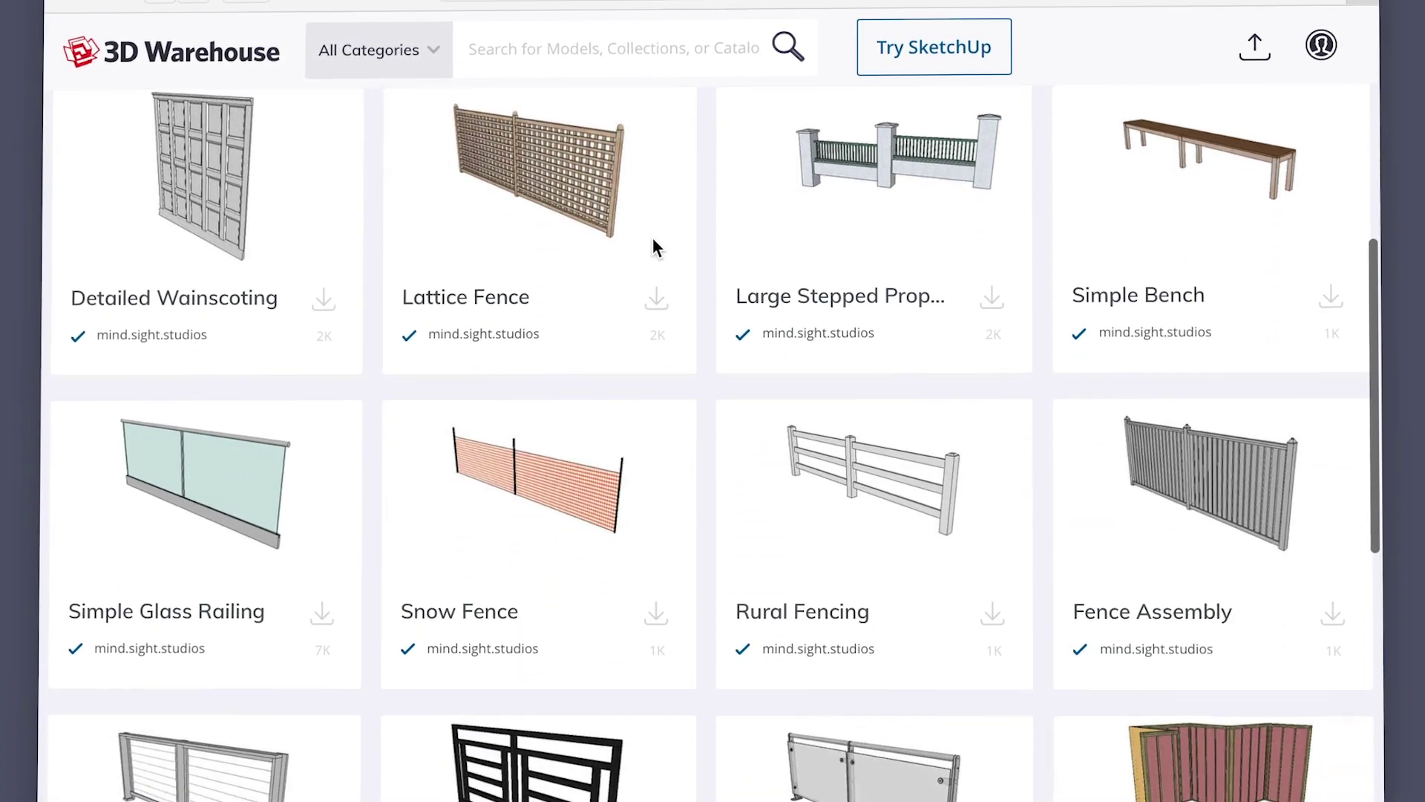
{"action": "scroll", "coordinate": [653, 238], "scroll_direction": "down", "scroll_amount": 10}
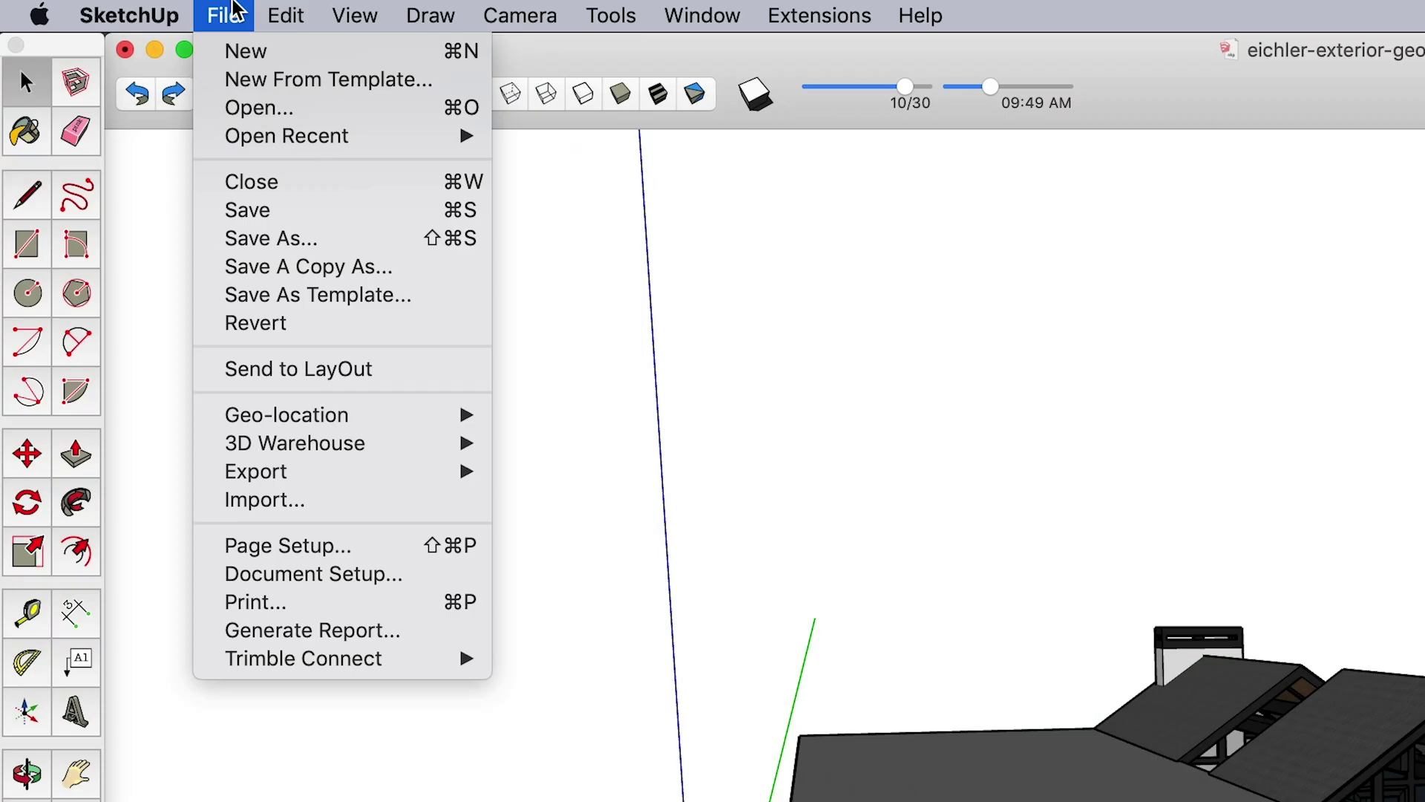
- Add a geo-location to the model by searching the house's street address
{"action": "mouse_move", "coordinate": [312, 414]}
{"action": "left_click", "coordinate": [501, 380]}
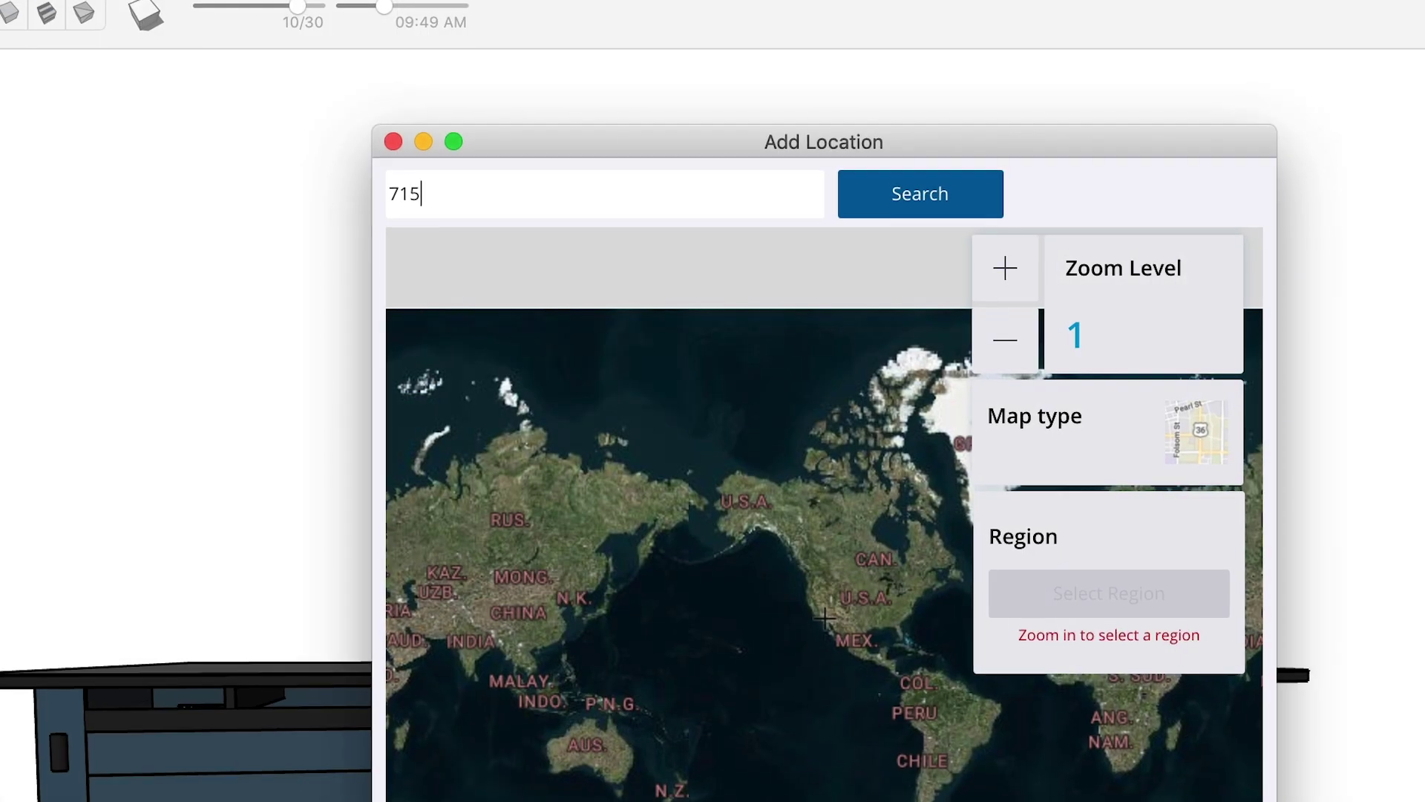
{"action": "left_click", "coordinate": [887, 199]}
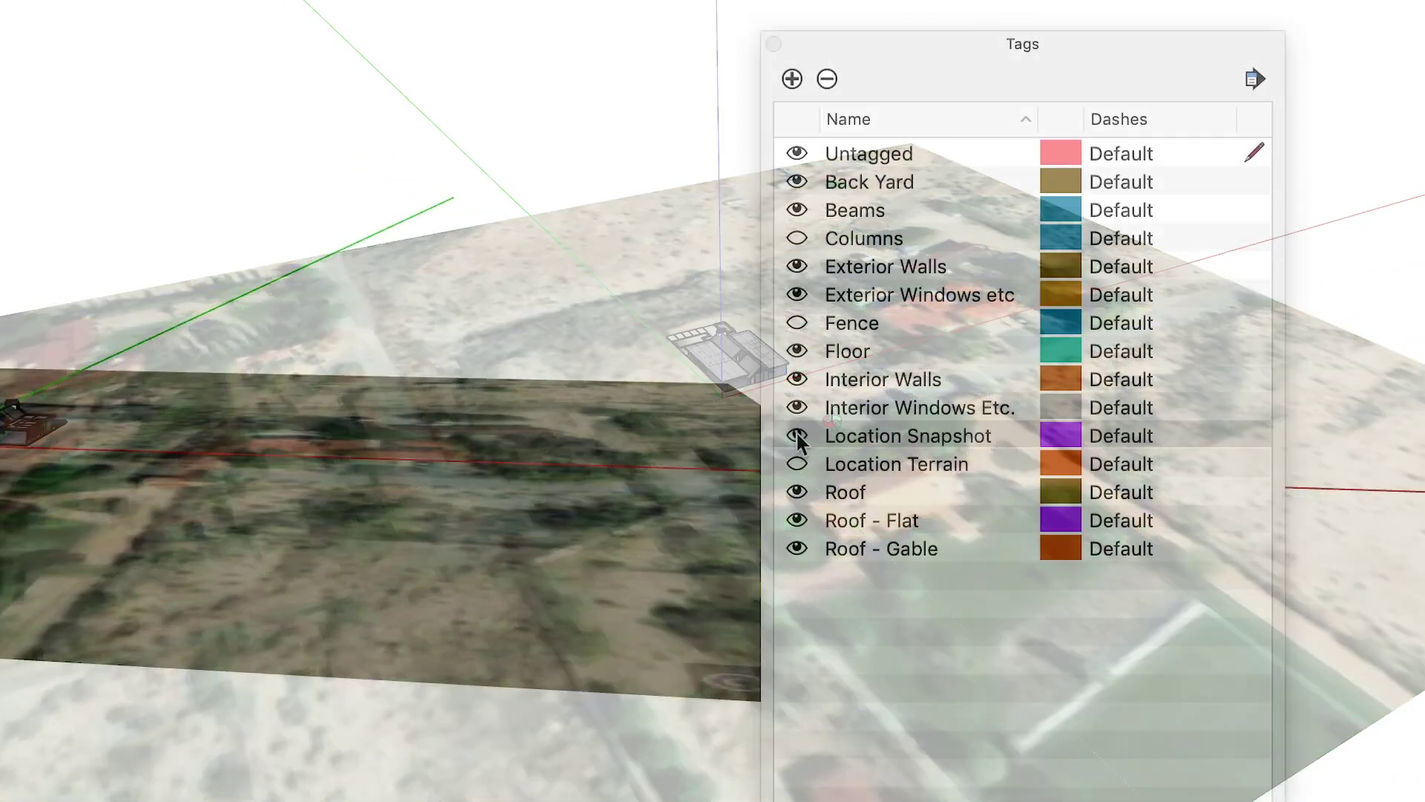
- Toggle the Location Terrain tag off and on, then add more imagery around the site
{"action": "left_click", "coordinate": [796, 464]}
{"action": "left_click", "coordinate": [797, 464]}
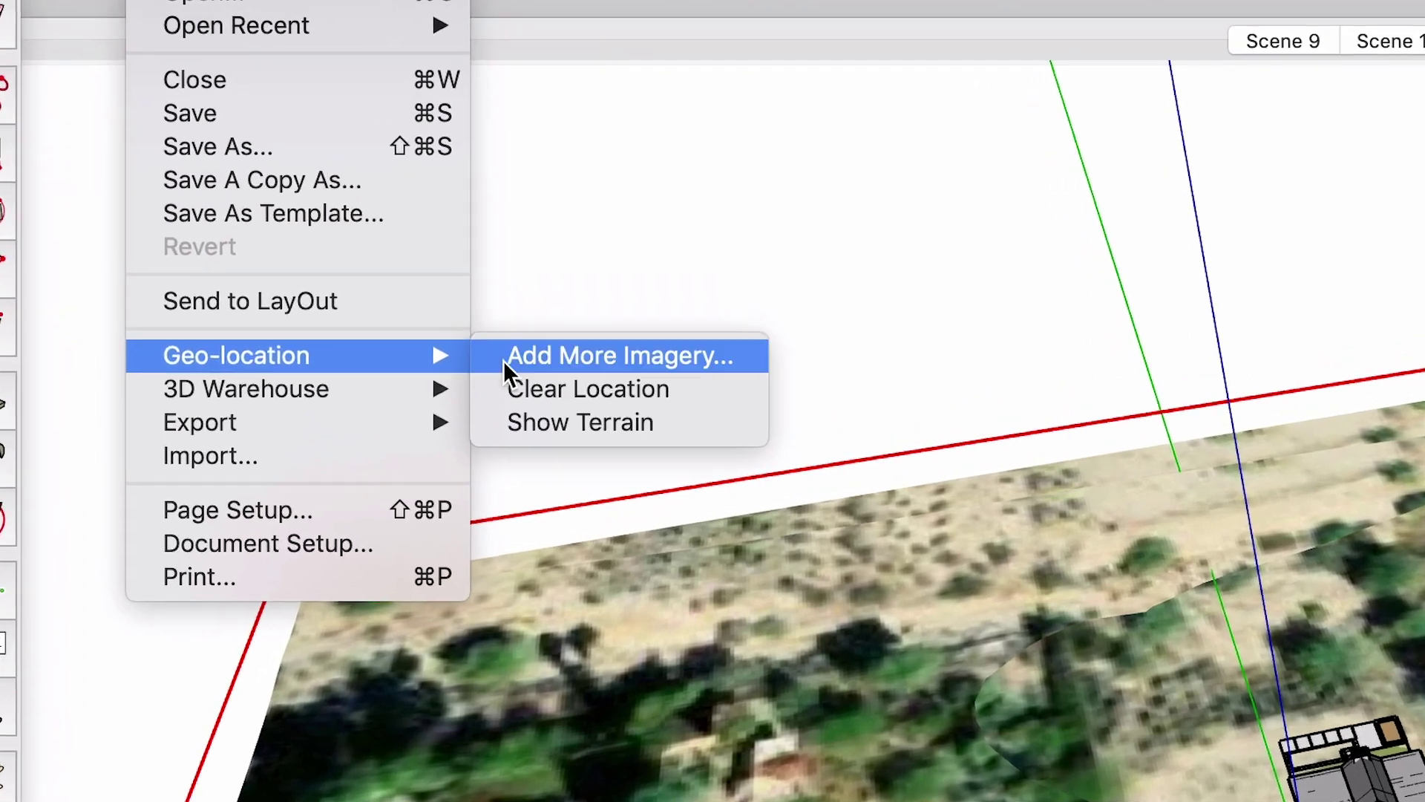
{"action": "left_click", "coordinate": [611, 407]}
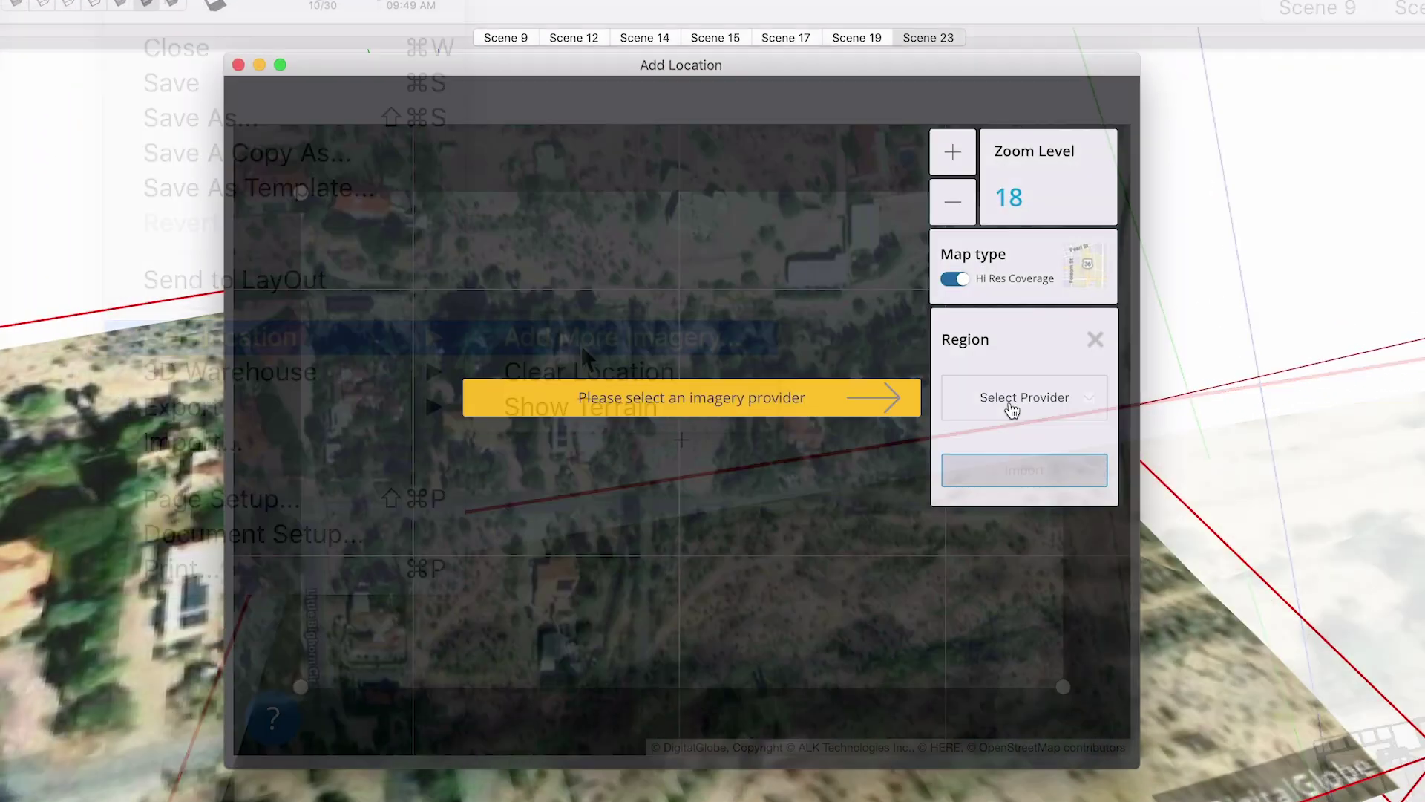
{"action": "left_click", "coordinate": [1011, 409]}
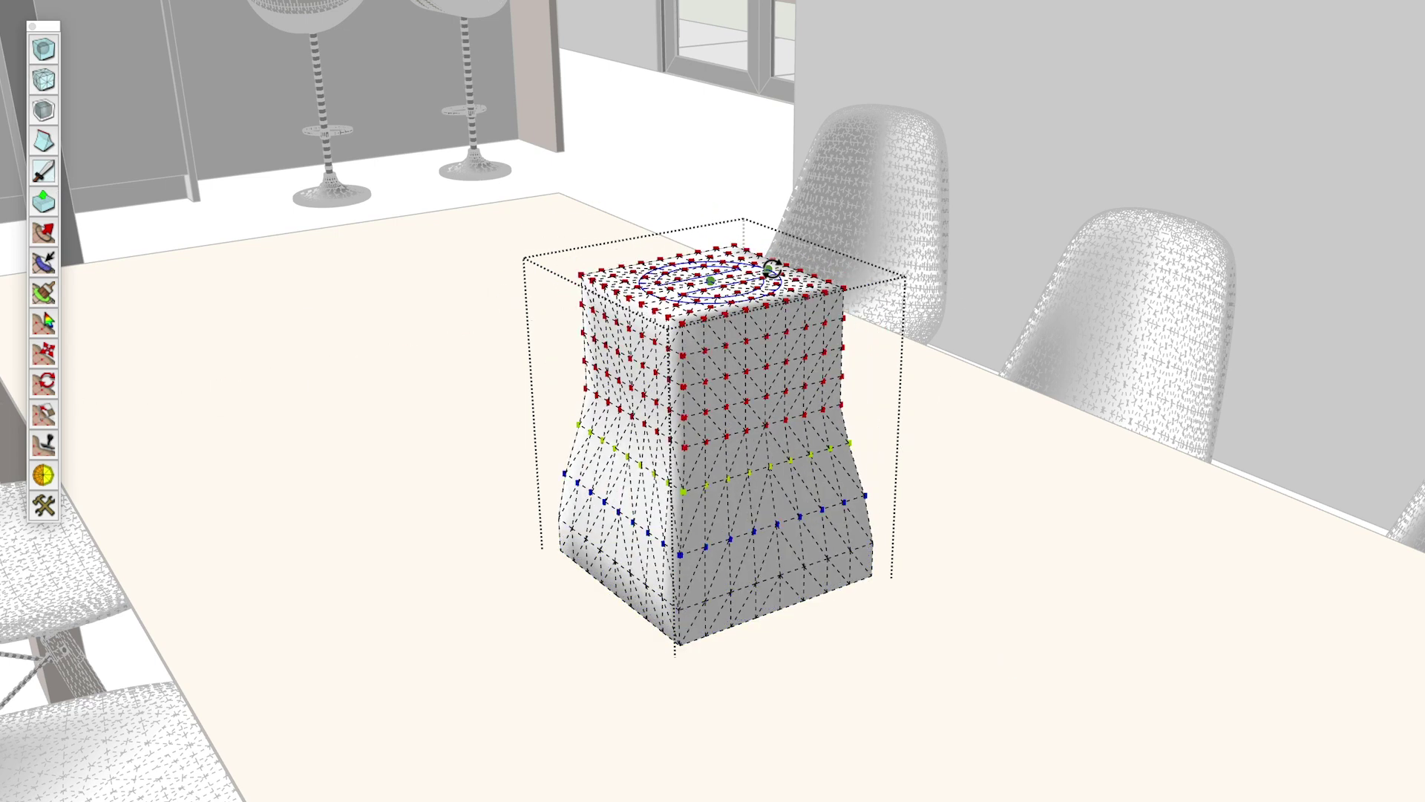
- Subdivide and smooth the selected object's mesh
{"action": "left_click", "coordinate": [41, 51]}
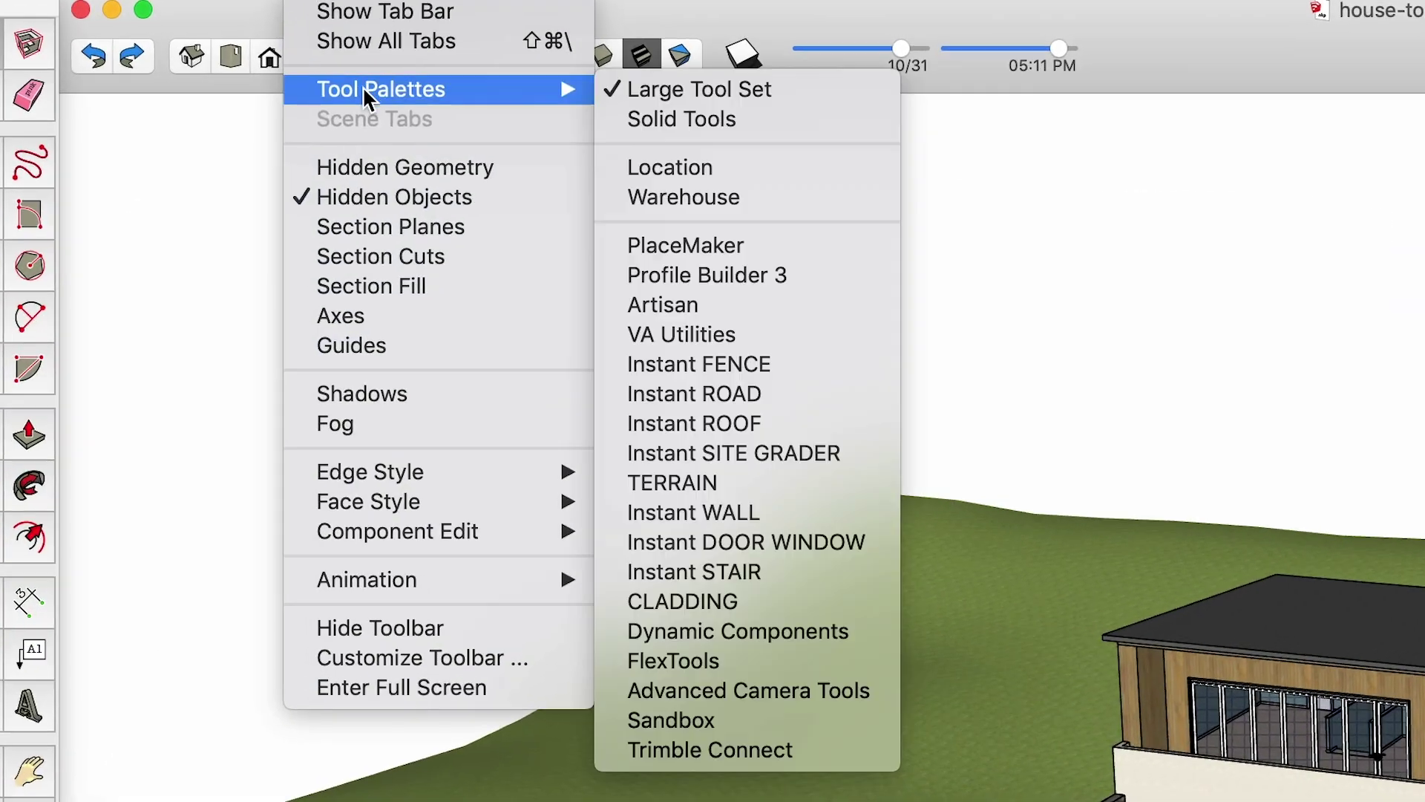
- In Instant SITE GRADER, choose the Large Vary Cut Fill style and set Width to 15'
{"action": "left_click", "coordinate": [724, 453]}
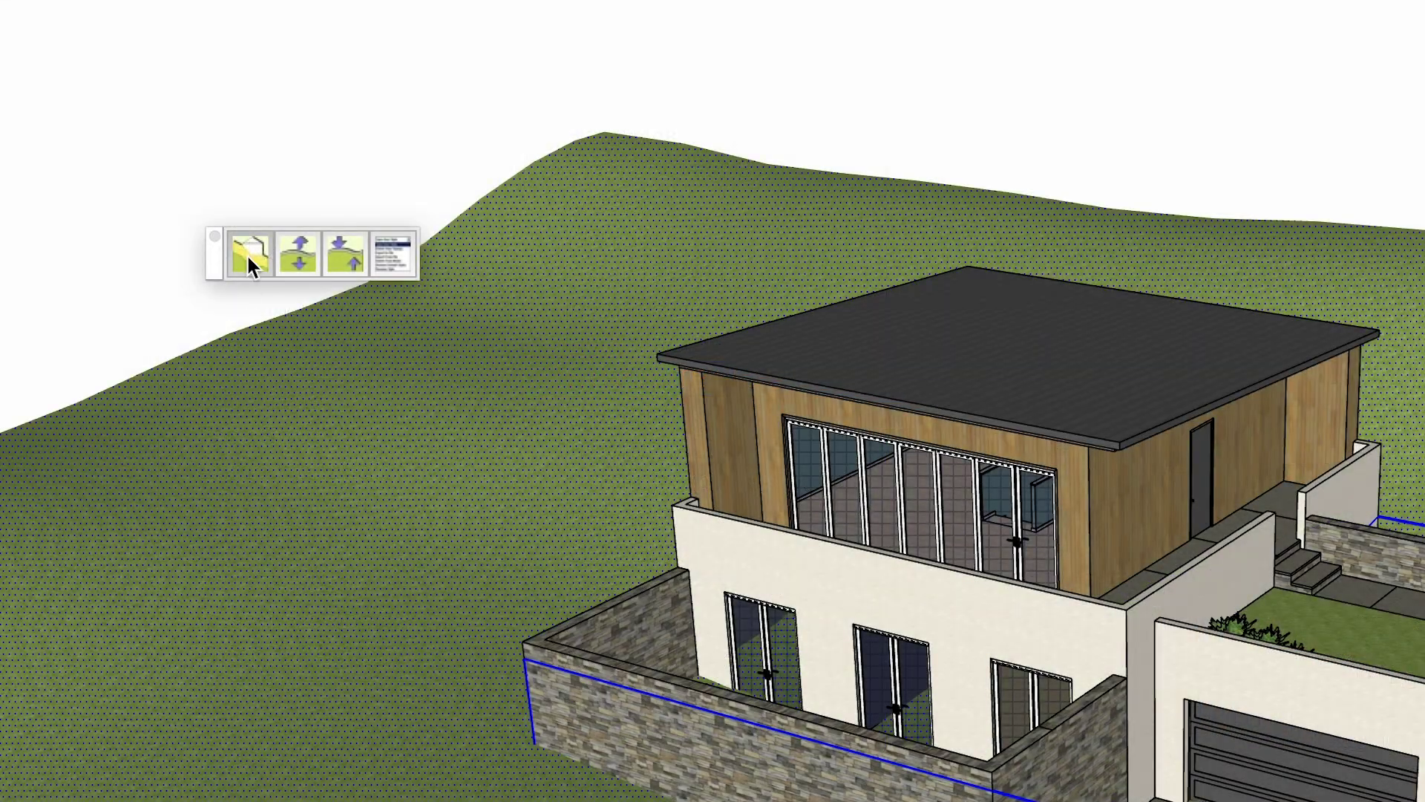
{"action": "left_click", "coordinate": [250, 262]}
{"action": "left_click", "coordinate": [257, 216]}
{"action": "mouse_move", "coordinate": [663, 119]}
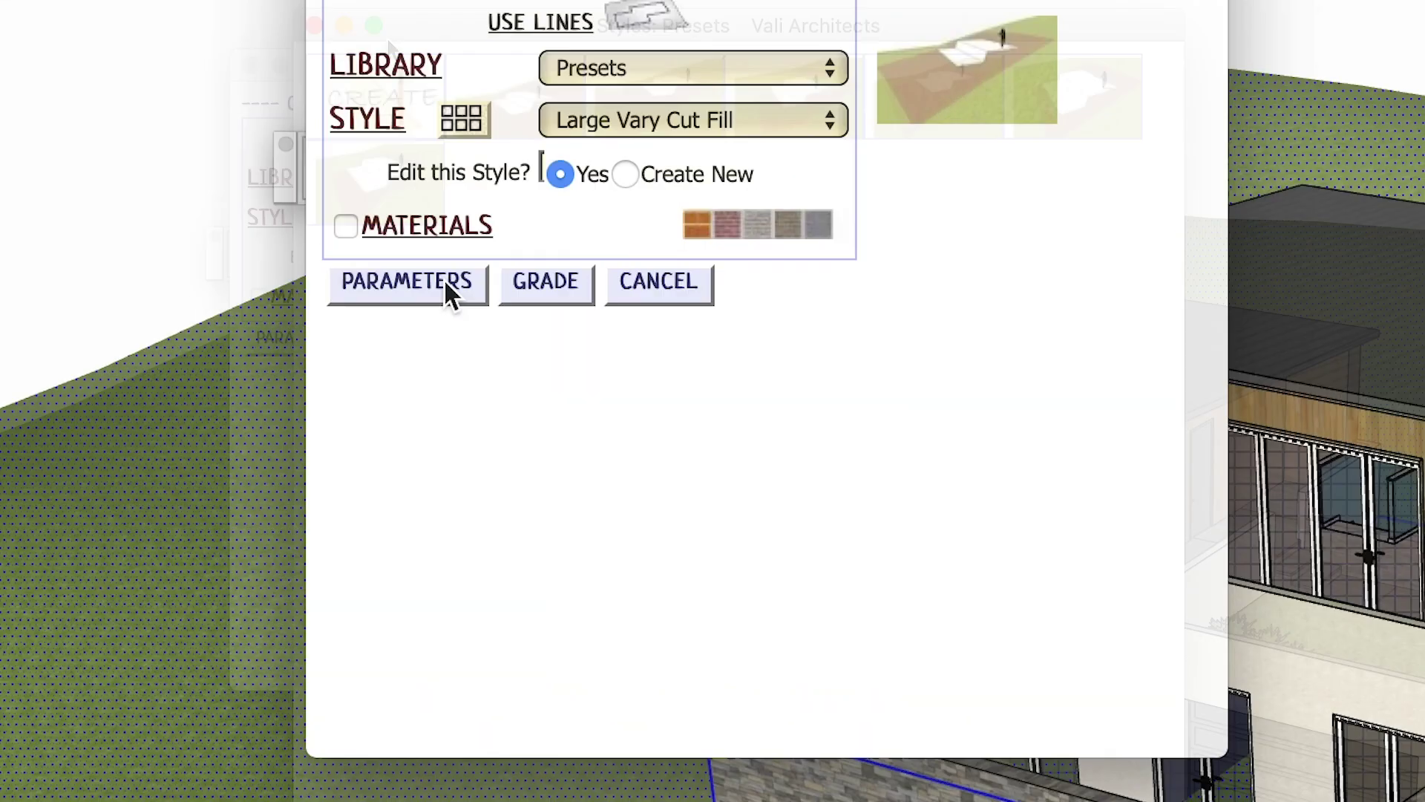
{"action": "left_click", "coordinate": [449, 289]}
{"action": "double_click", "coordinate": [634, 449]}
{"action": "type", "text": "15"}
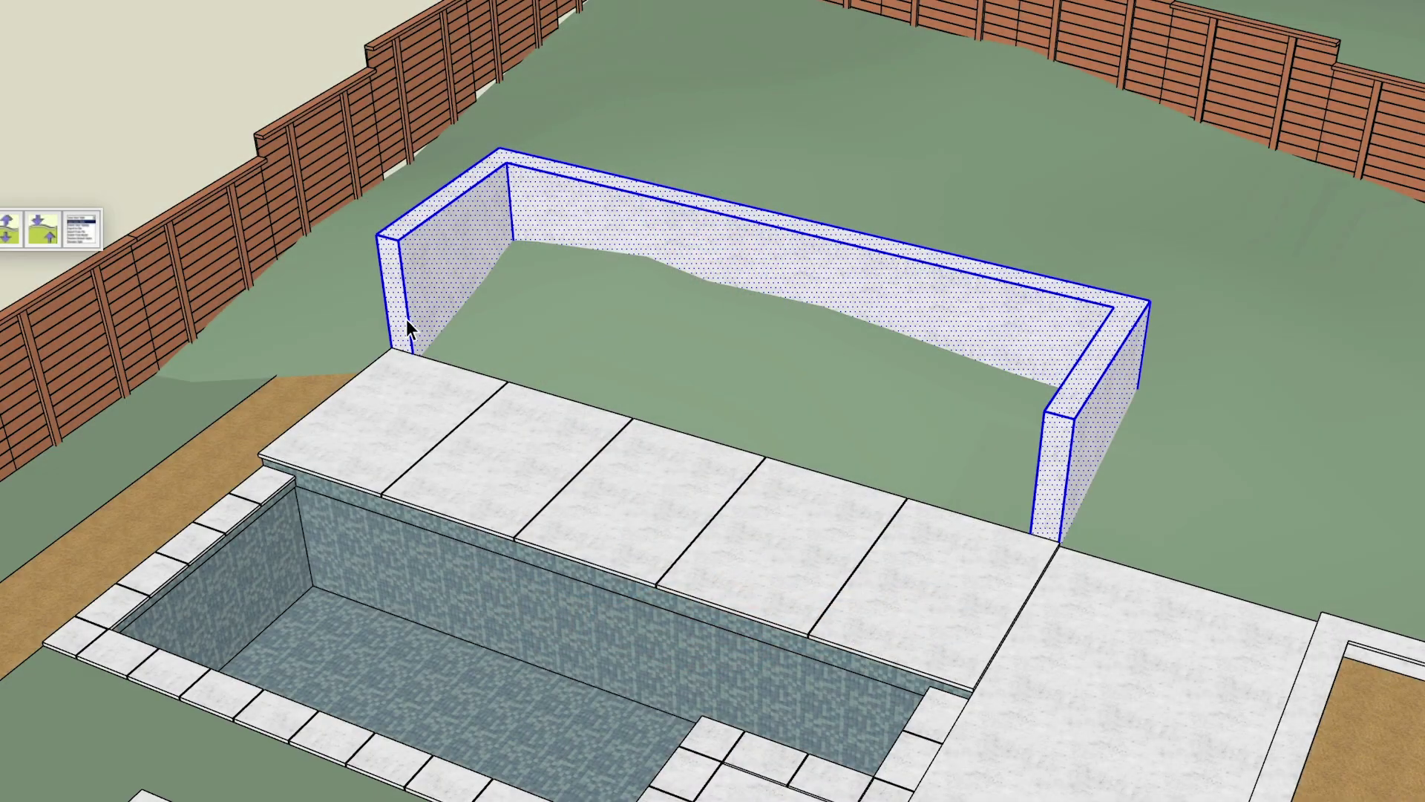
- Make the pool-side wall a group and open Instant Site Grader's grading style presets
{"action": "right_click", "coordinate": [464, 284]}
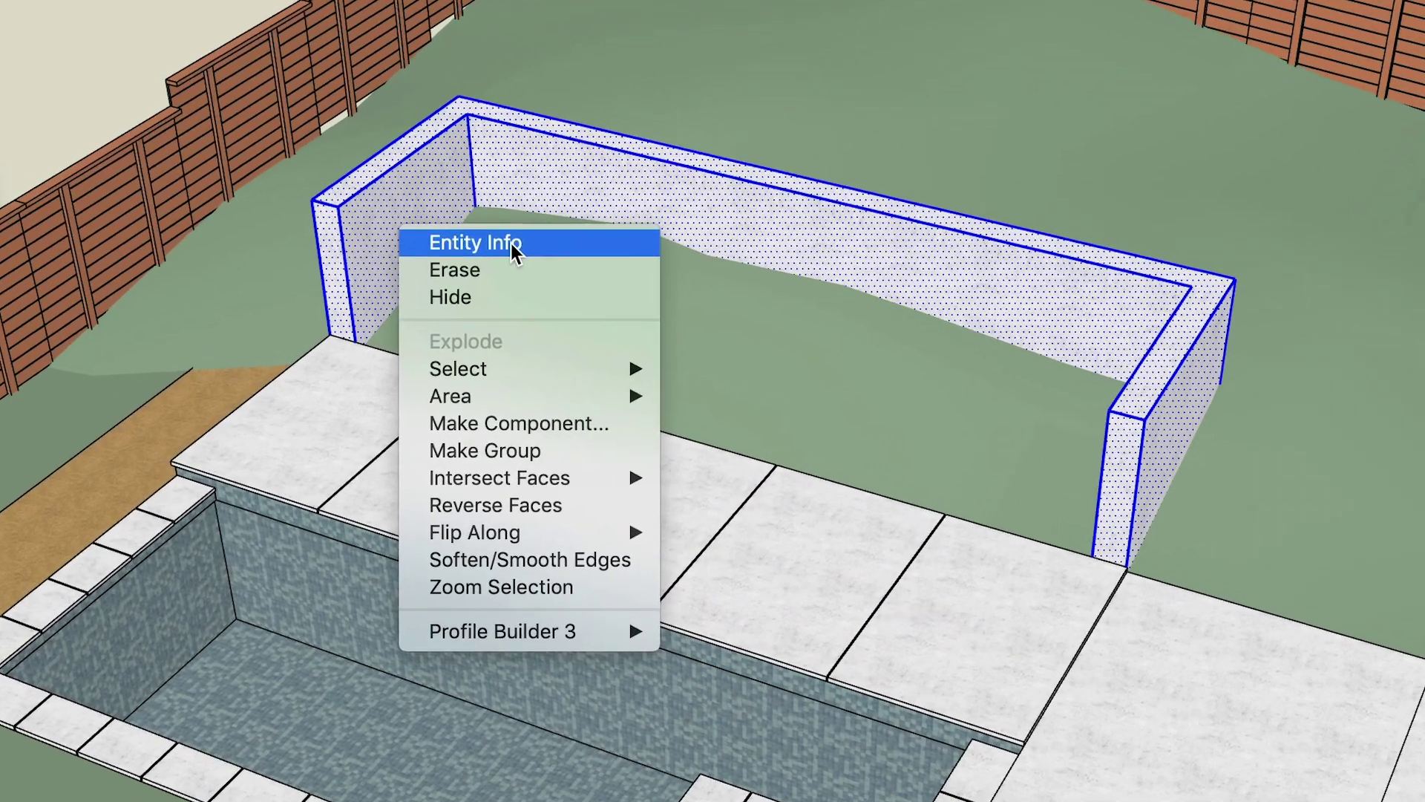
{"action": "left_click", "coordinate": [502, 452]}
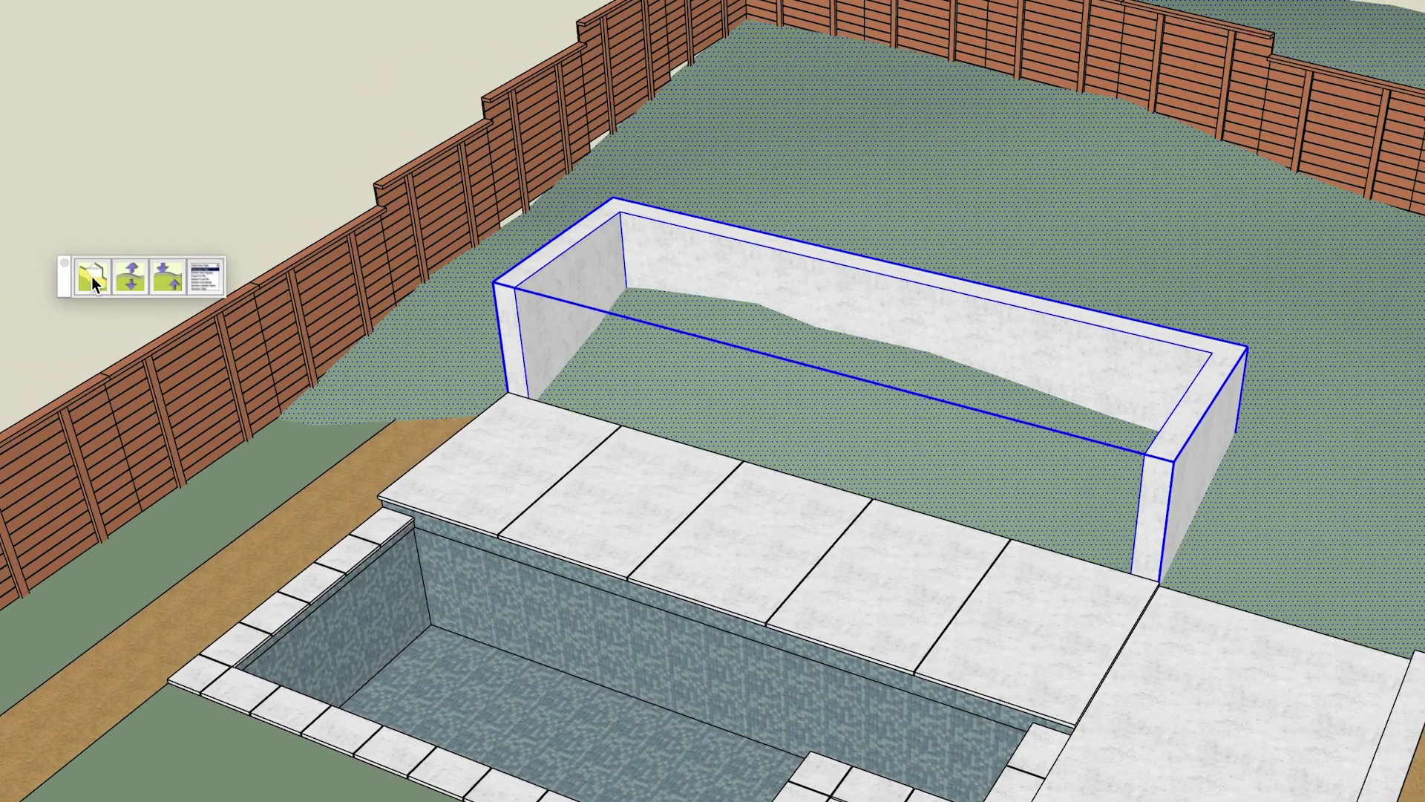
{"action": "left_click", "coordinate": [63, 253]}
{"action": "left_click", "coordinate": [230, 208]}
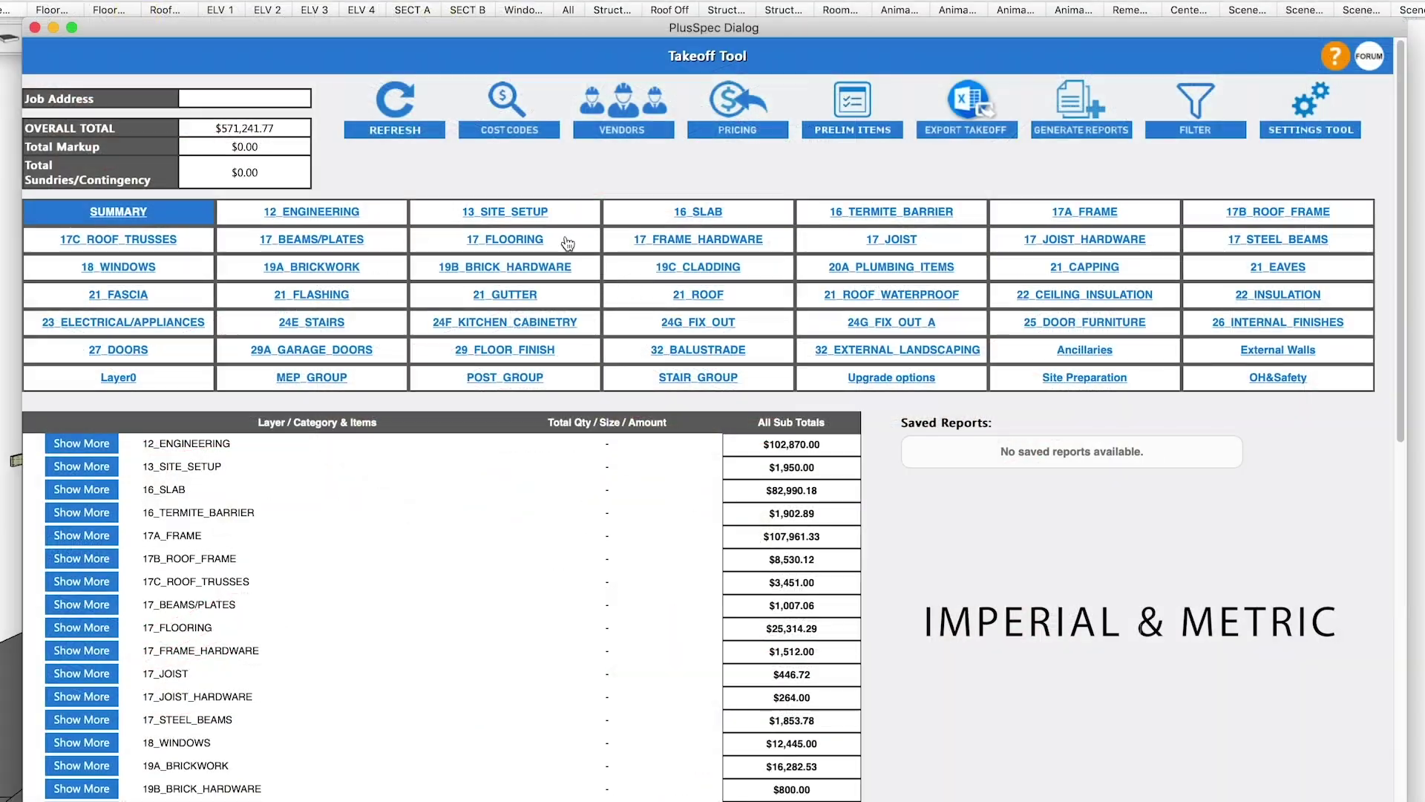
- Show the 17_FLOORING cost takeoff in the PlusSpec Takeoff Tool and enter 'FOR CONSTRUCTION'
{"action": "left_click", "coordinate": [568, 242]}
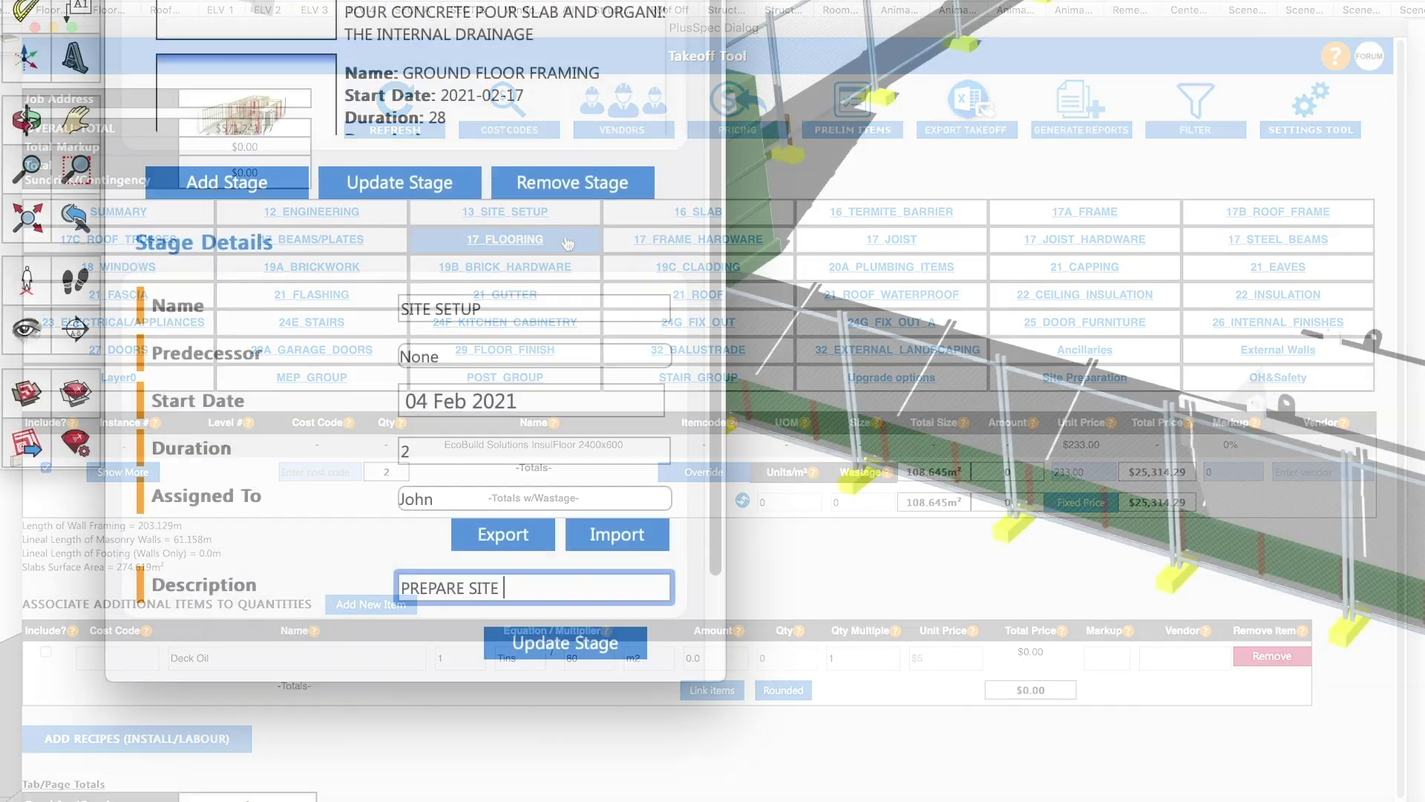
{"action": "type", "text": "FOR CONSTRUCTION"}
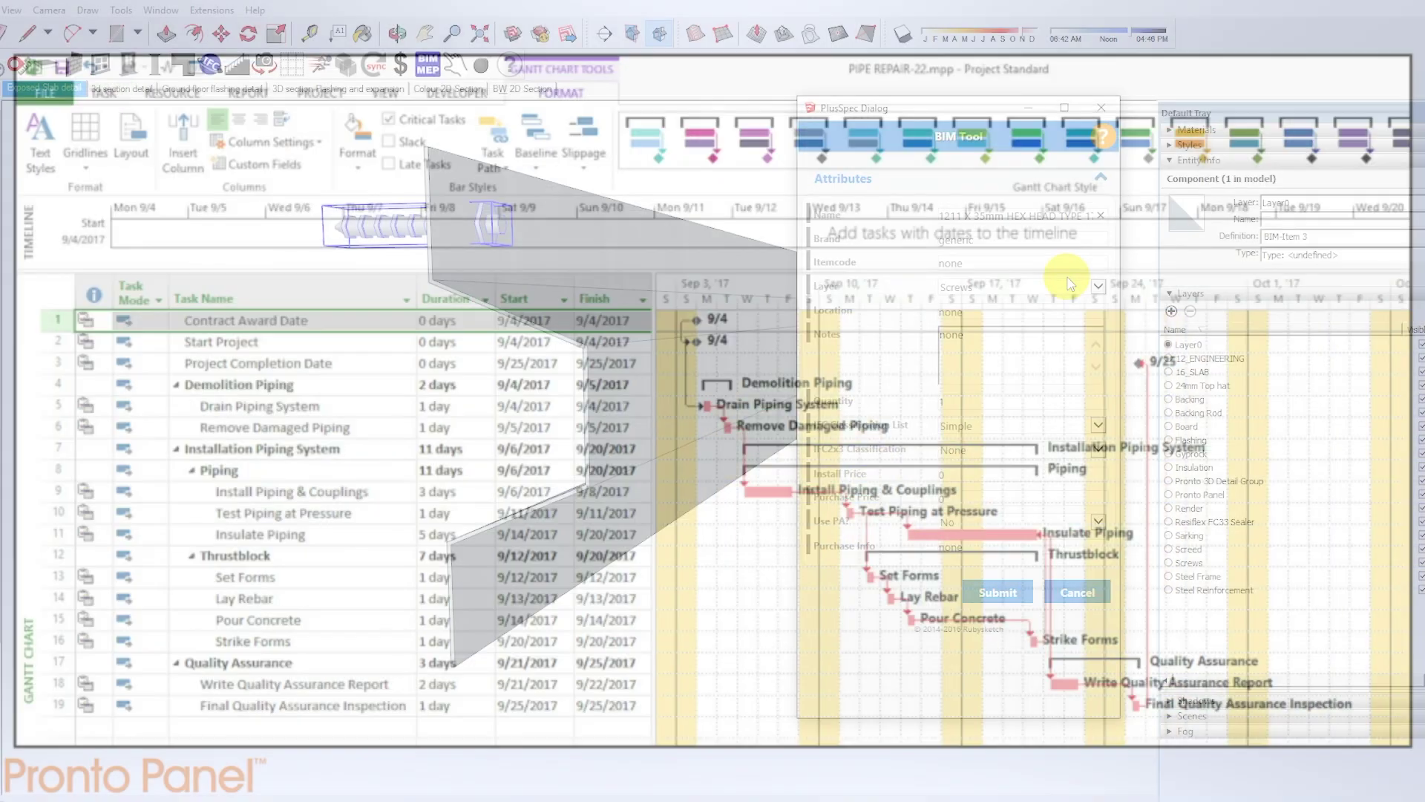